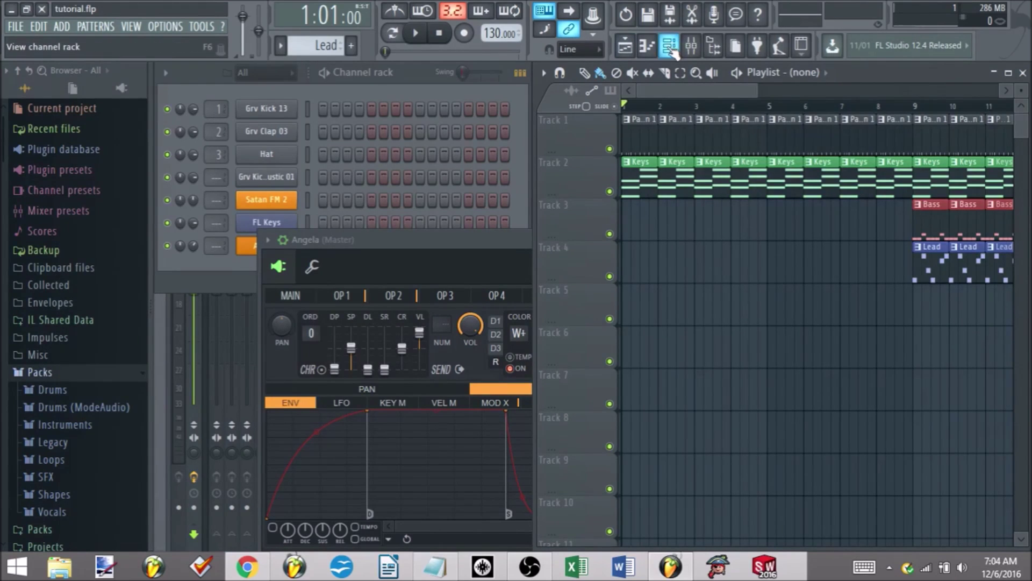
Open the SFX folder of the Packs in the browser and preview one of its effect samples.
click(715, 48)
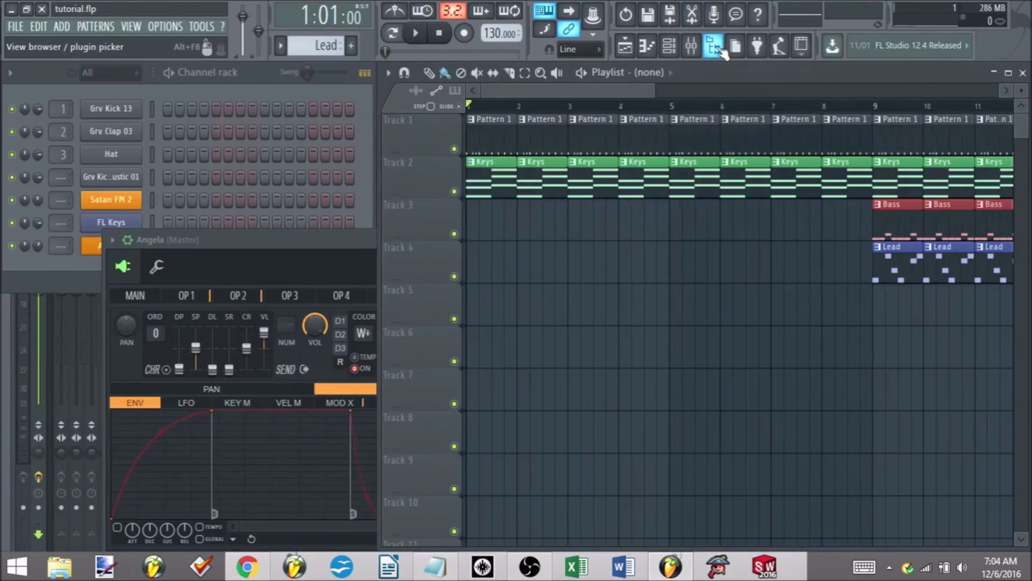
click(715, 47)
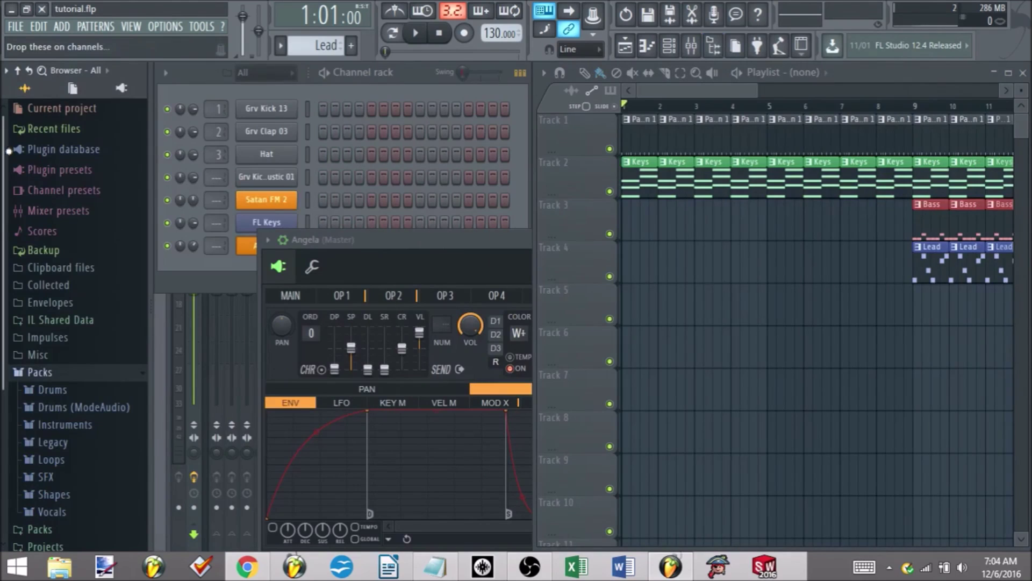
scroll(48, 303, down, 5)
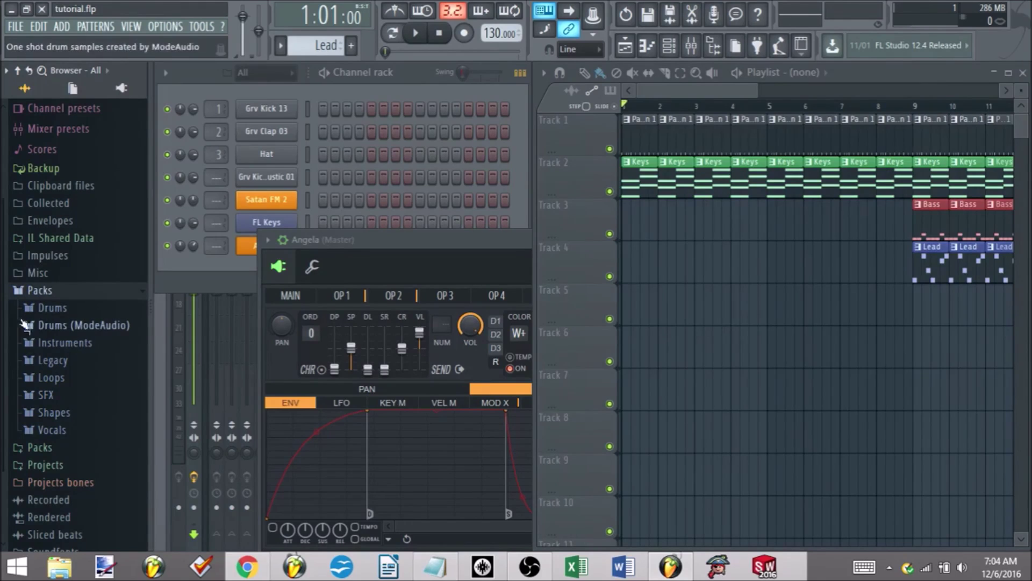
click(61, 400)
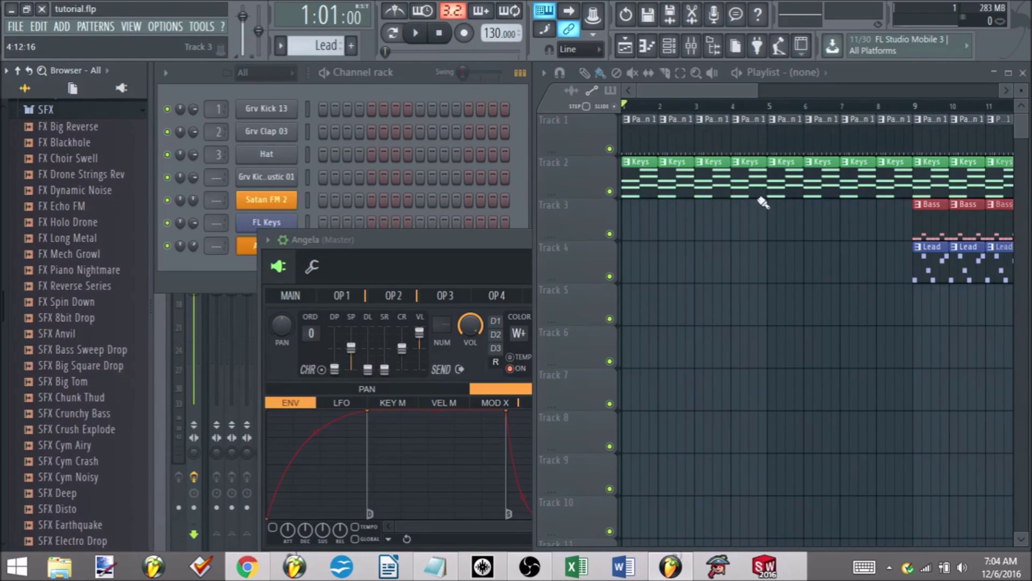
click(76, 302)
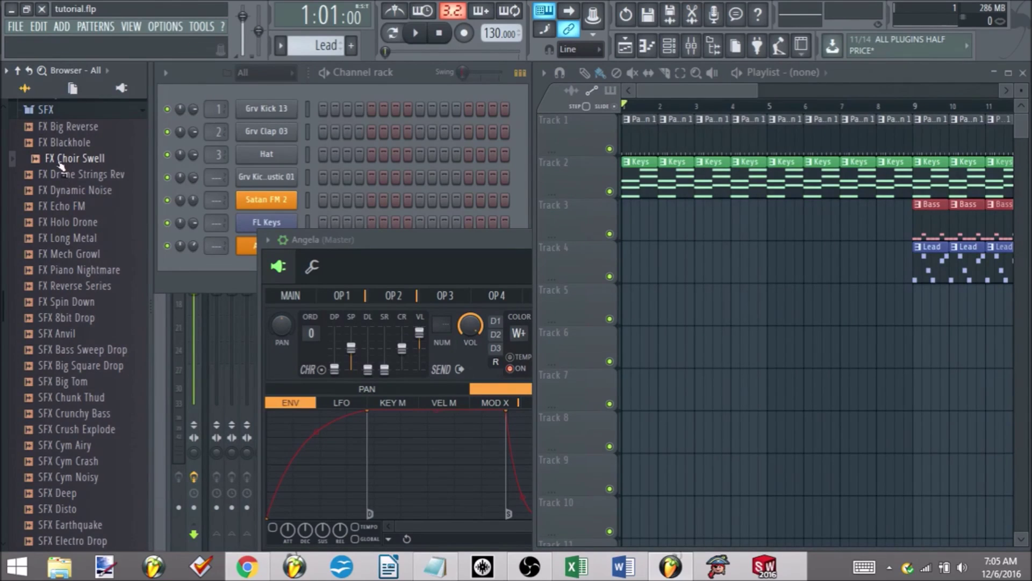
Place the FX Choir Swell sample on Track 5 of the playlist, starting at bar 9.
drag(59, 171, 911, 313)
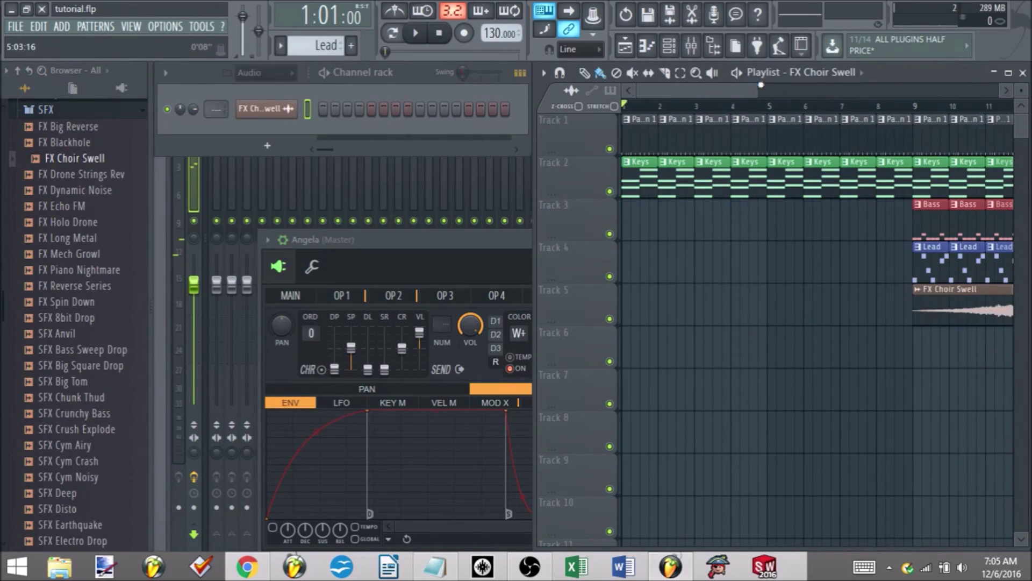
drag(757, 88, 905, 92)
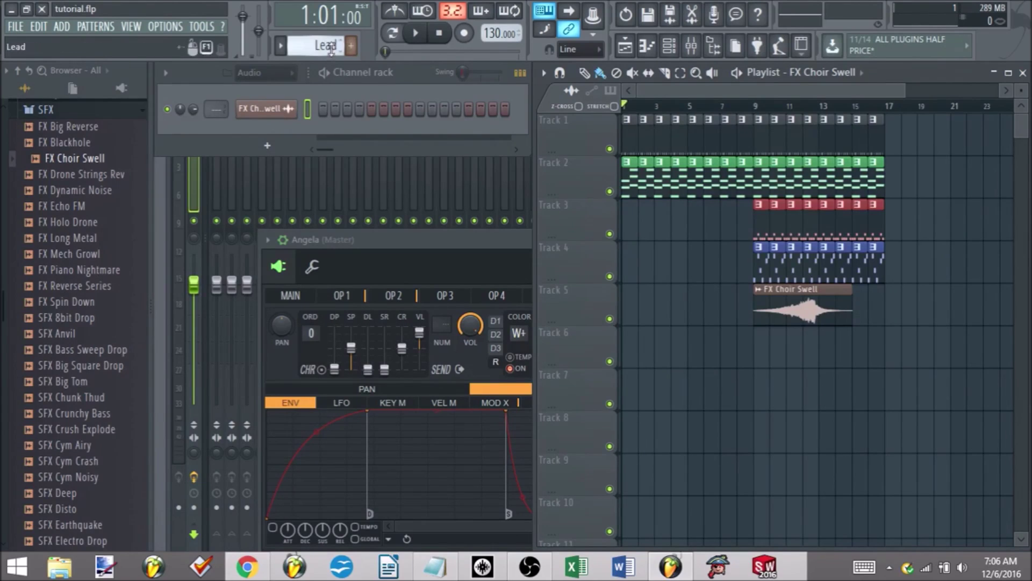
Filter the channel rack to Audio clips and set it back to show All channels.
scroll(327, 46, down, 4)
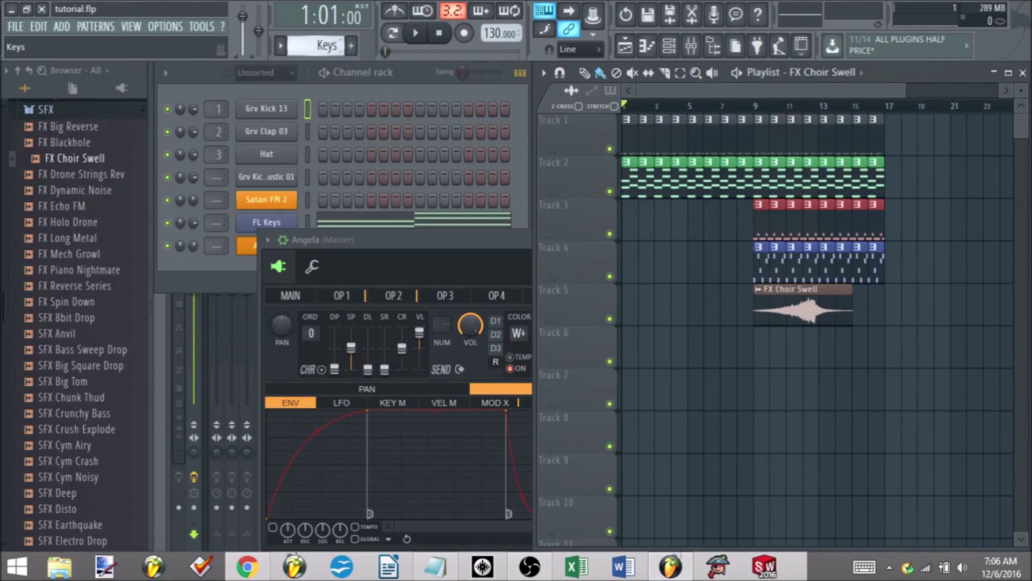
scroll(327, 46, up, 1)
scroll(326, 46, down, 3)
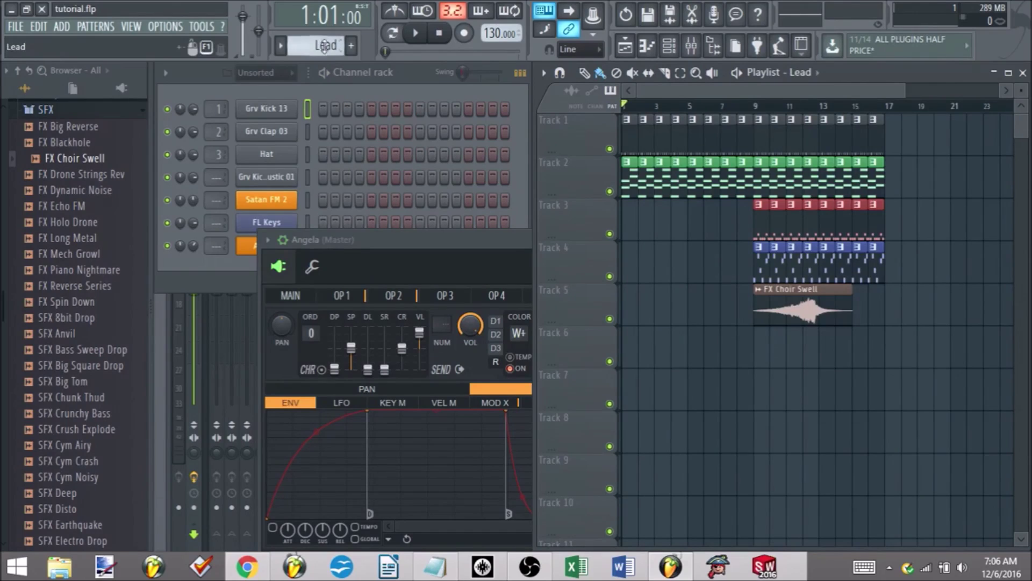
click(279, 73)
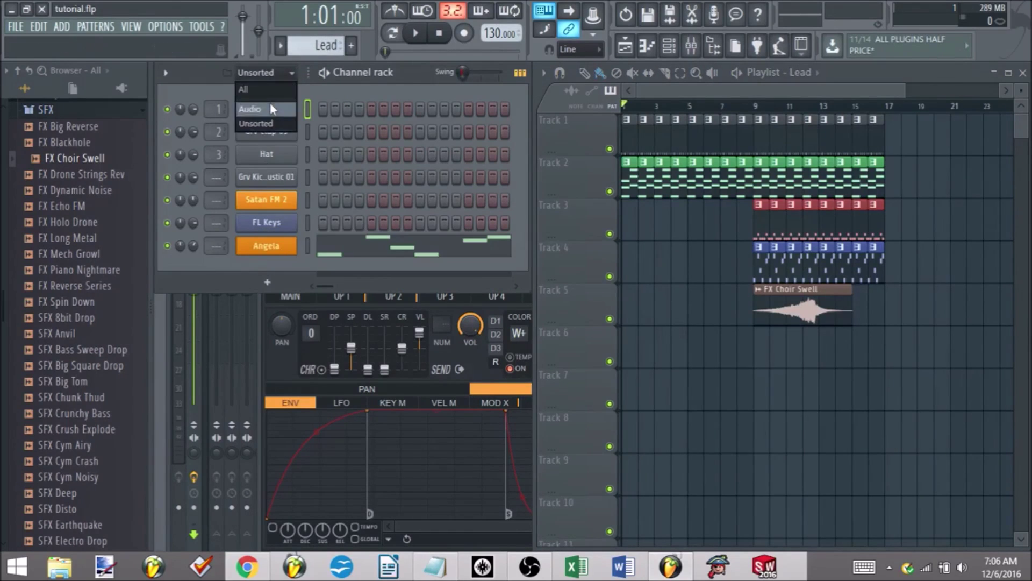
click(253, 108)
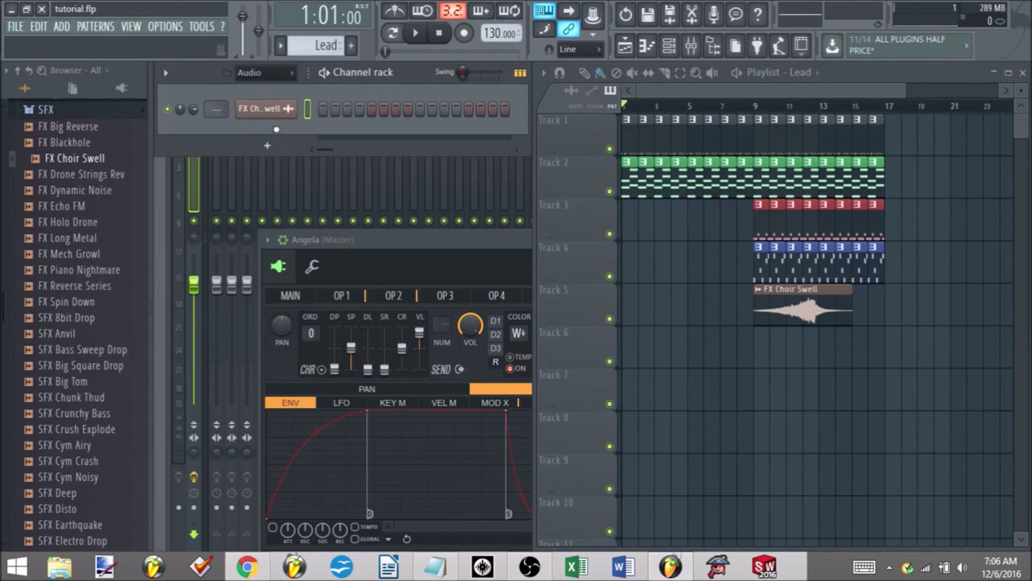
click(266, 74)
click(256, 89)
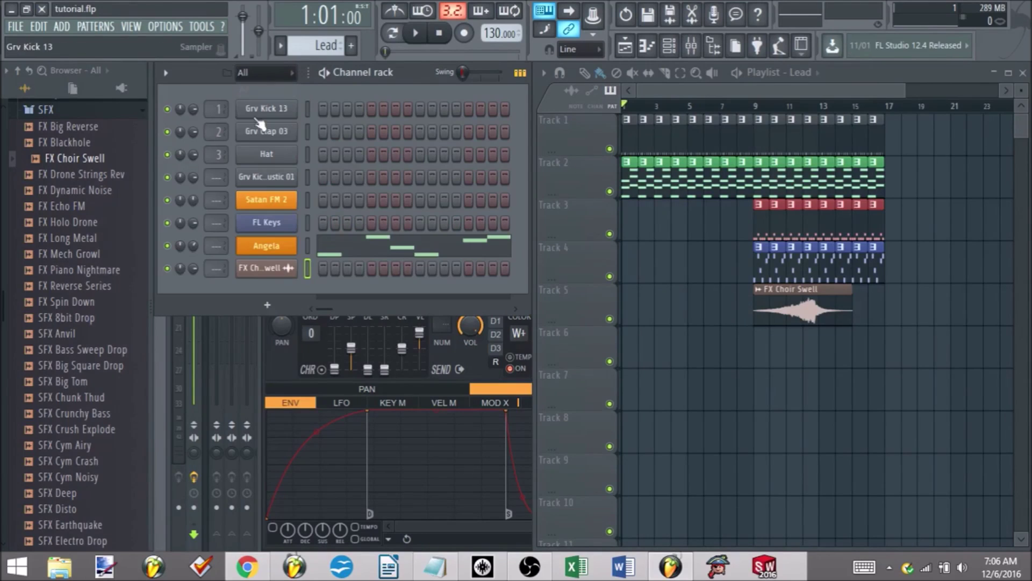
click(249, 73)
click(250, 75)
Move the FX Choir Swell clip on Track 5 earlier so it builds up ahead of bar 9.
drag(199, 269, 199, 278)
scroll(813, 363, down, 2)
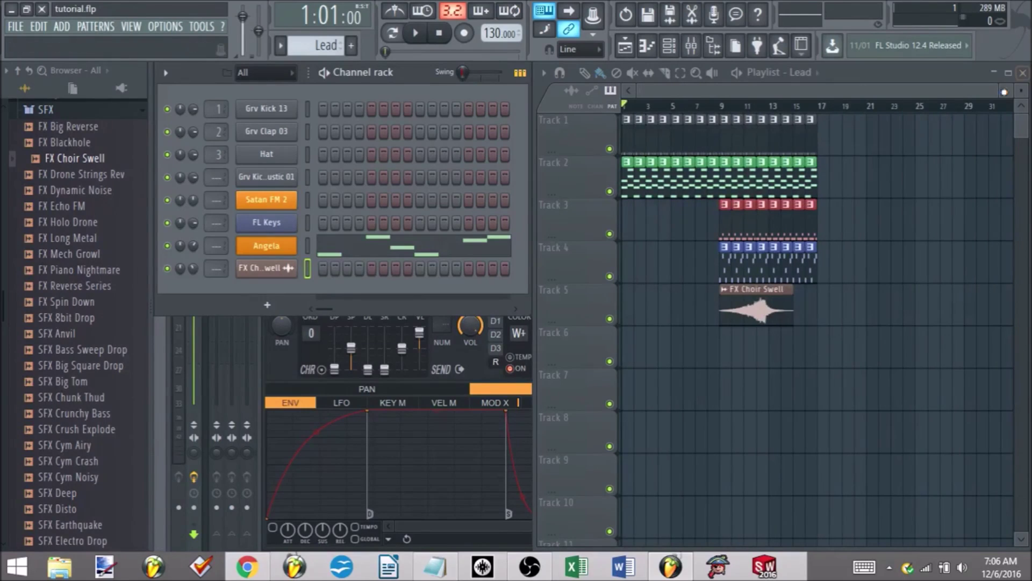
drag(997, 91, 928, 91)
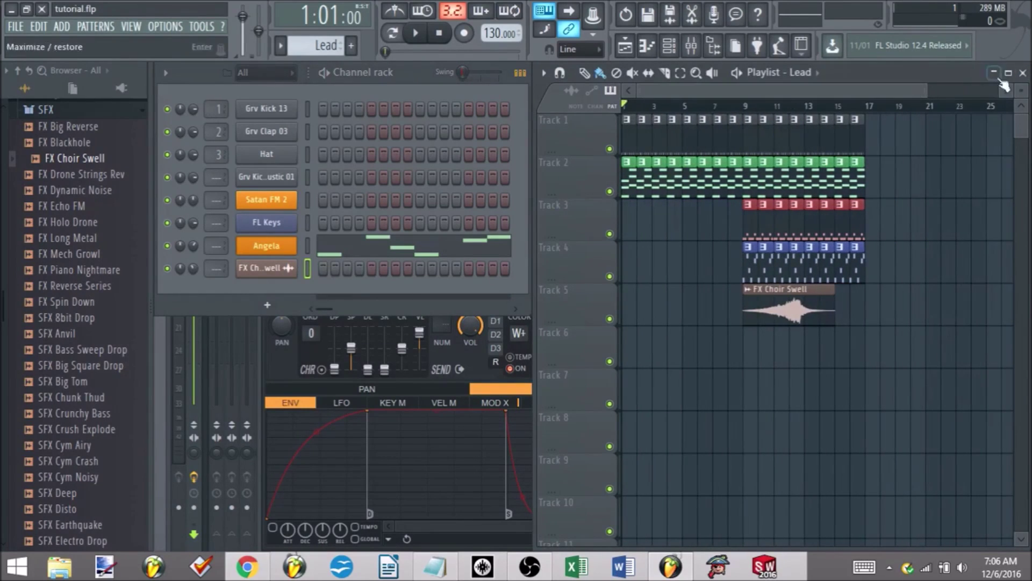
mouse_move(1027, 90)
mouse_down()
mouse_move(1027, 108)
mouse_move(1027, 91)
mouse_up()
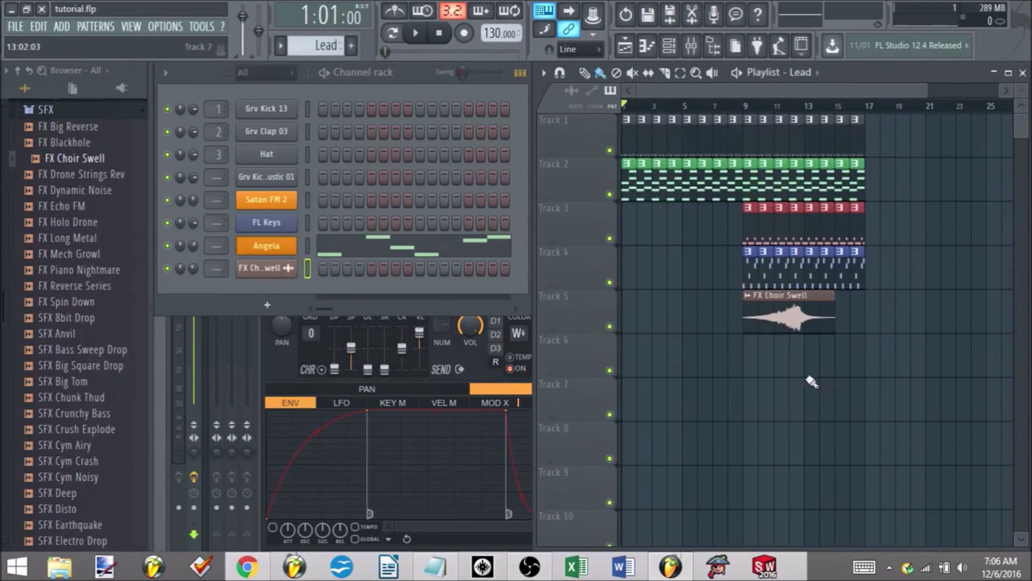
scroll(809, 379, up, 3)
scroll(731, 318, down, 3)
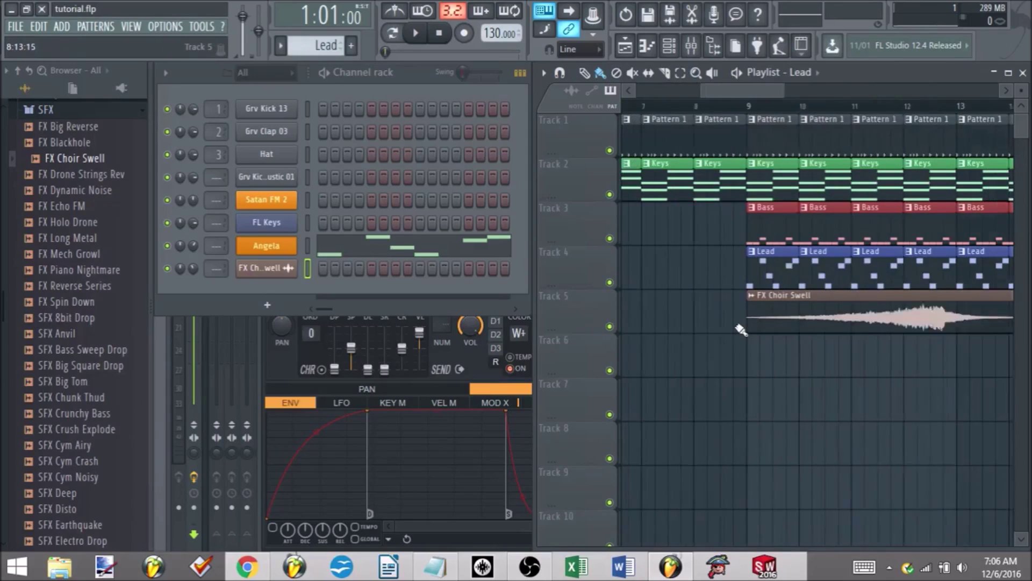
drag(861, 317, 745, 315)
scroll(745, 314, up, 4)
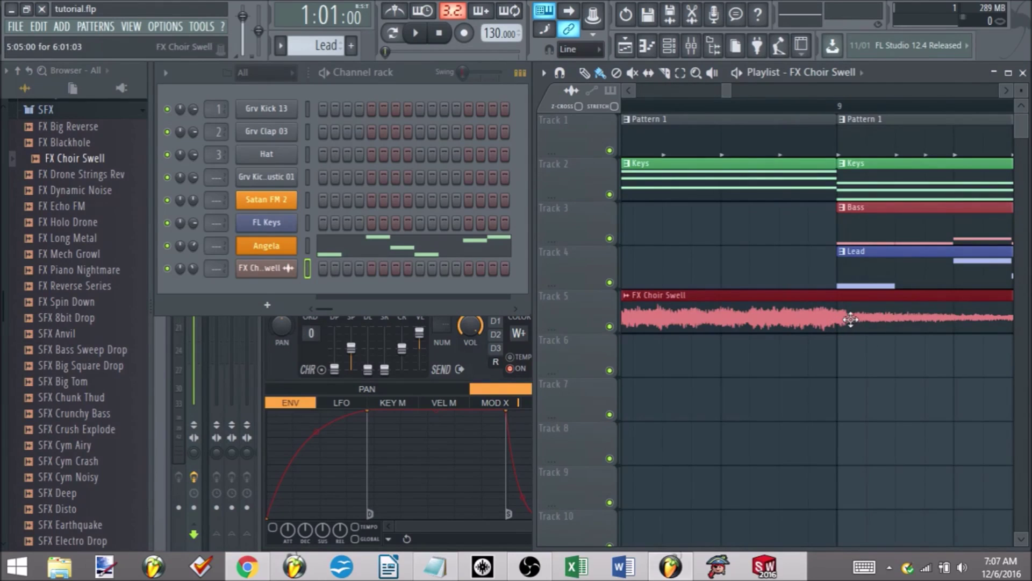
Fine-tune the FX Choir Swell clip's position so its loudest part ends right at the start of bar 9.
drag(860, 318, 855, 313)
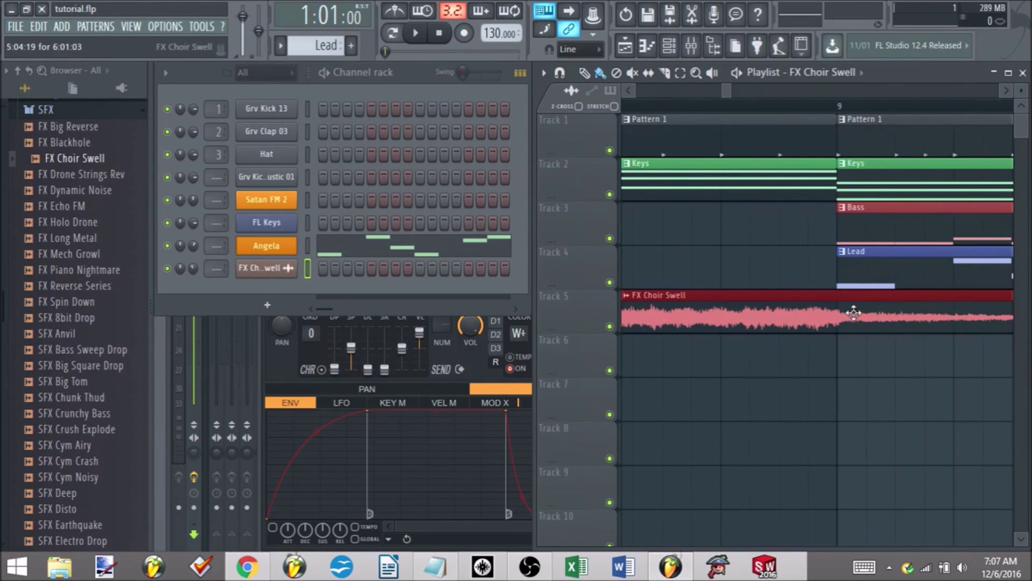
scroll(855, 313, down, 5)
mouse_move(820, 313)
mouse_down()
mouse_move(874, 313)
mouse_move(779, 307)
mouse_move(816, 304)
mouse_move(812, 312)
mouse_up()
scroll(809, 315, up, 5)
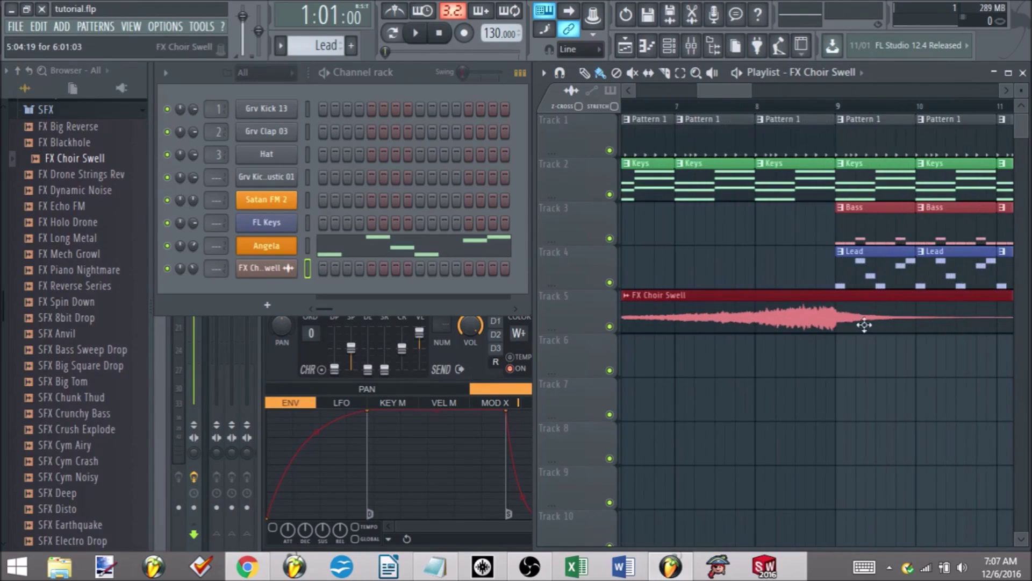
drag(815, 313, 811, 313)
scroll(810, 312, down, 5)
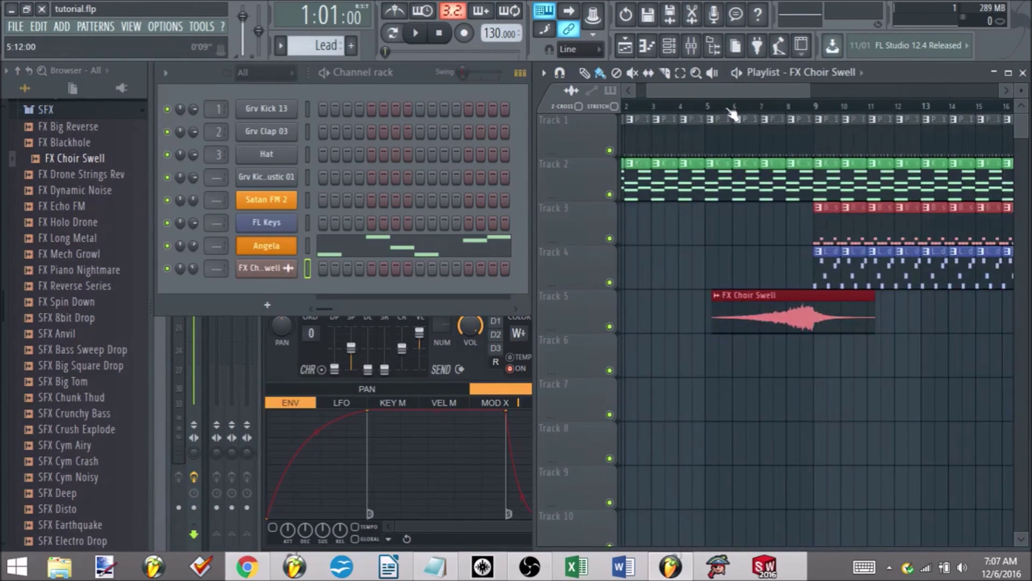
Play the song from bar 5 and again from bar 8, turning down the FX Choir Swell channel's volume during playback.
click(718, 108)
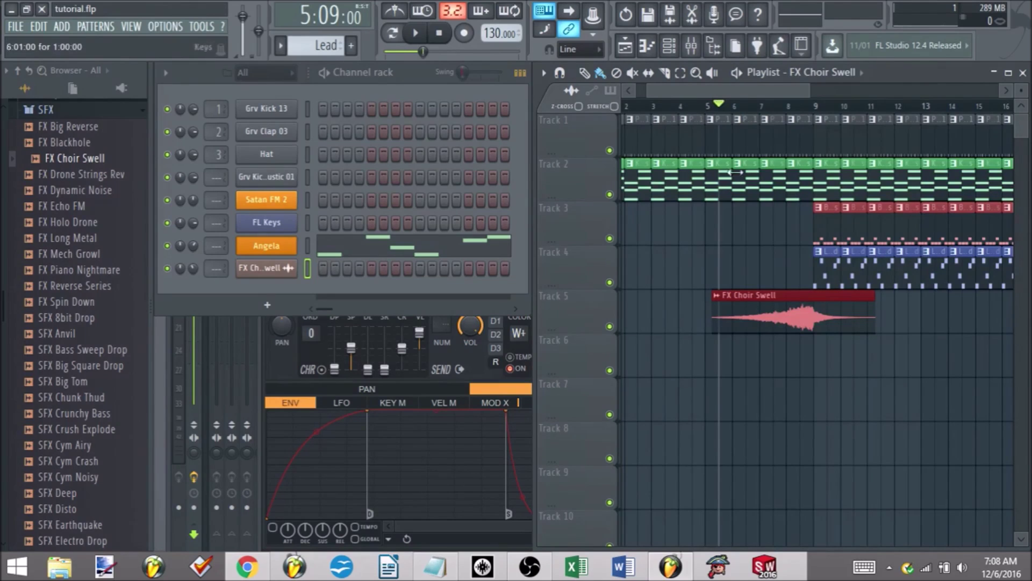
key(space)
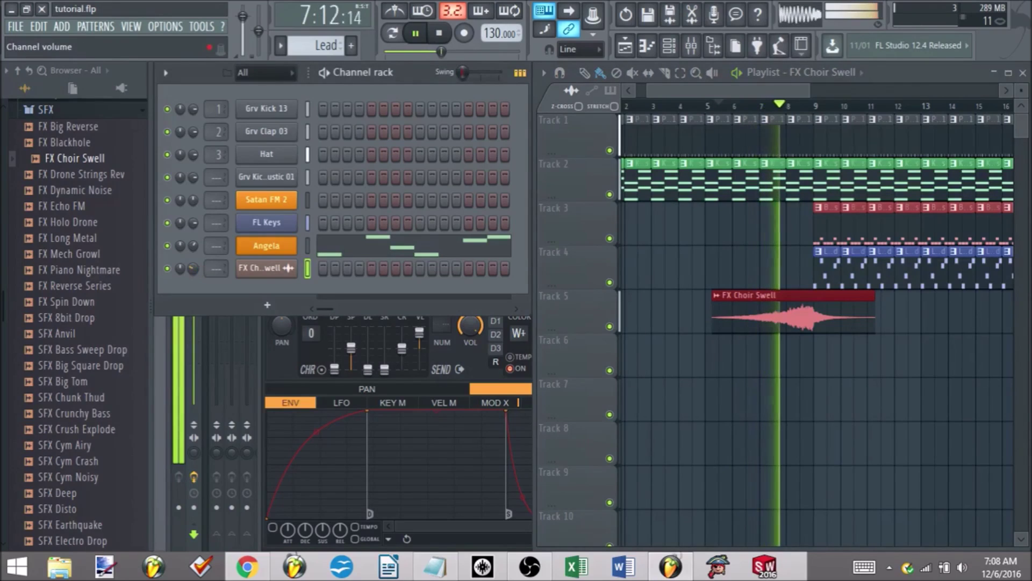
mouse_move(197, 270)
mouse_down()
mouse_move(197, 291)
mouse_move(197, 278)
mouse_up()
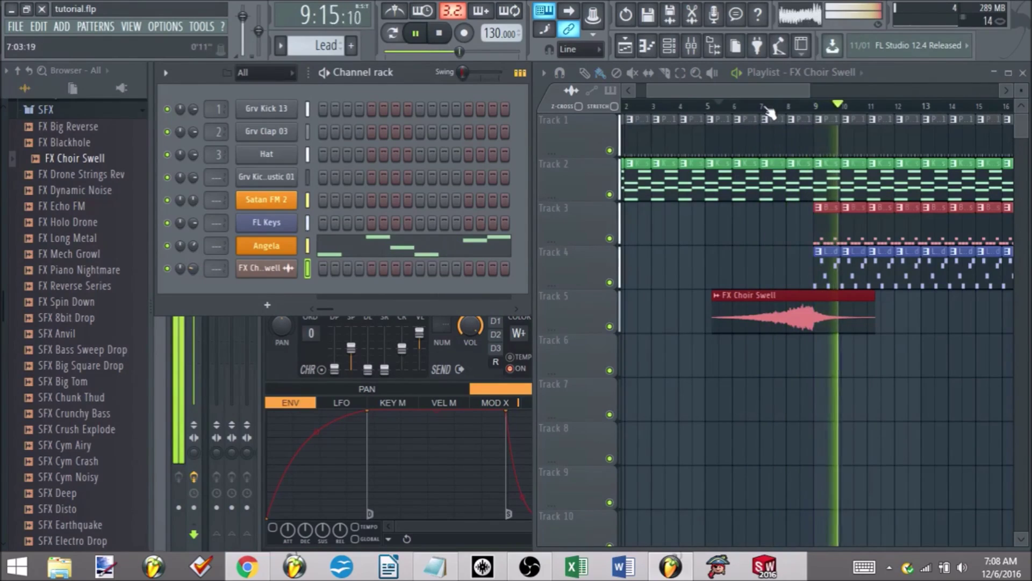
key(space)
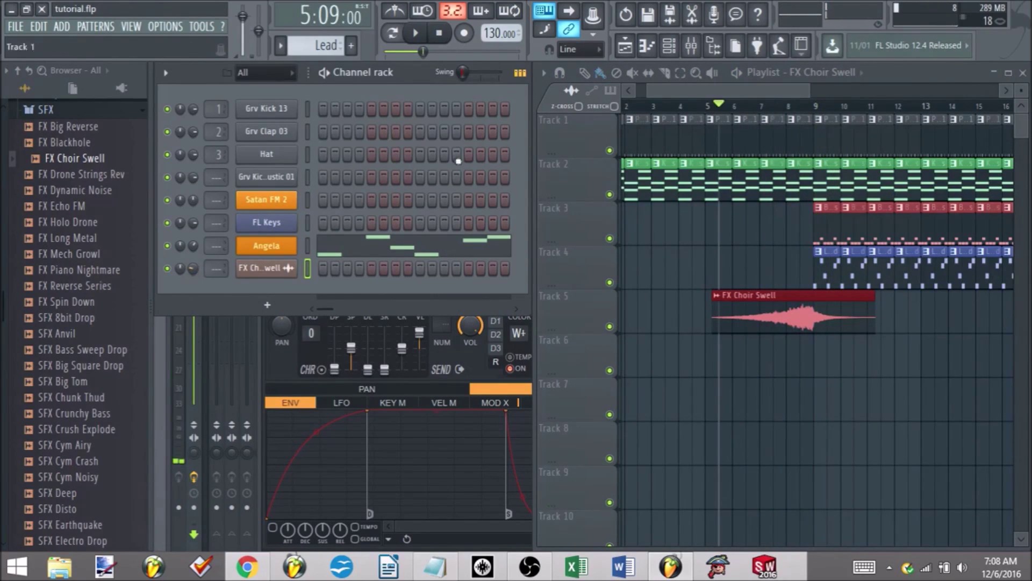
click(783, 106)
key(space)
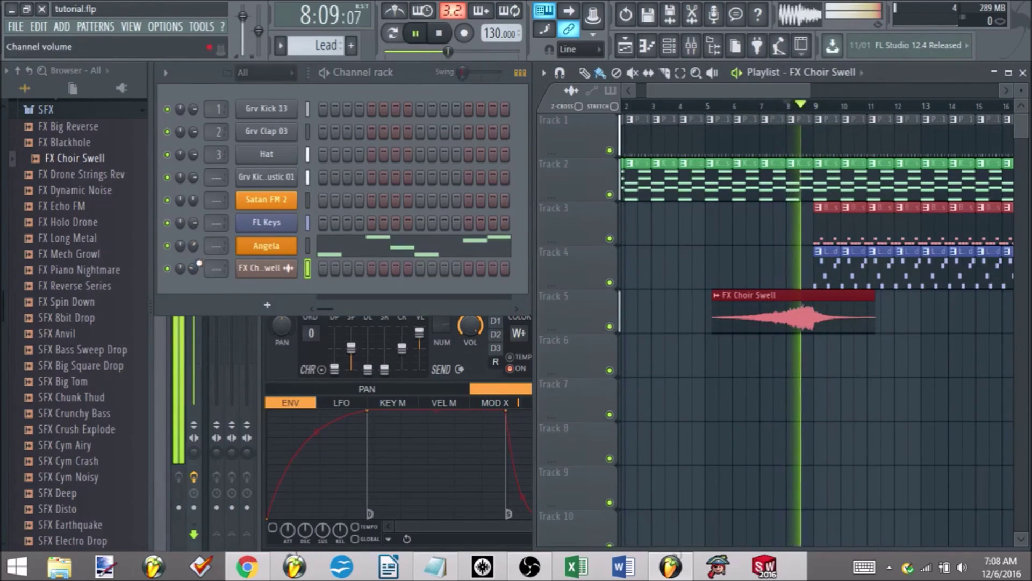
key(space)
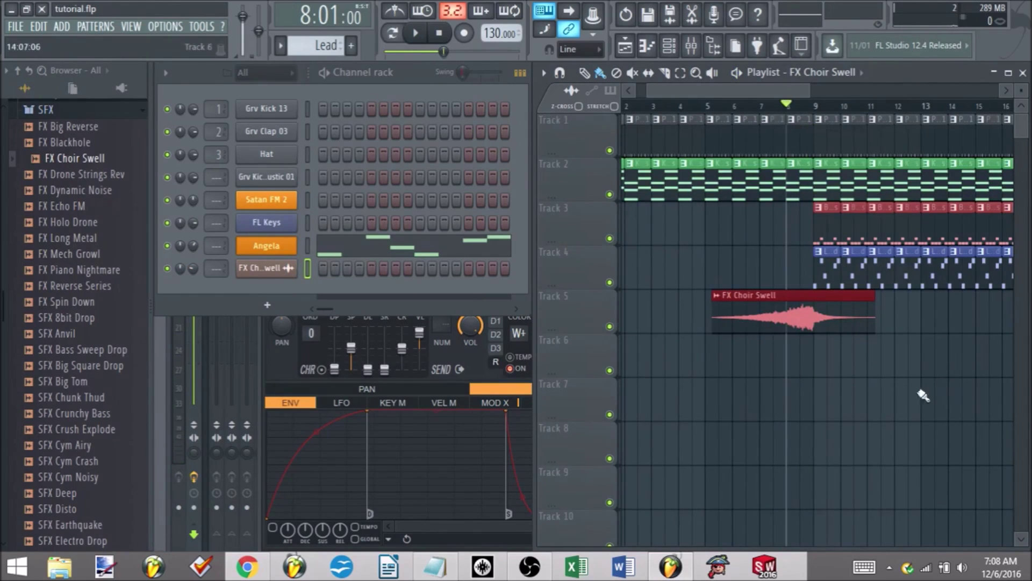
Delete the FX Choir Swell channel from the channel rack.
right_click(270, 279)
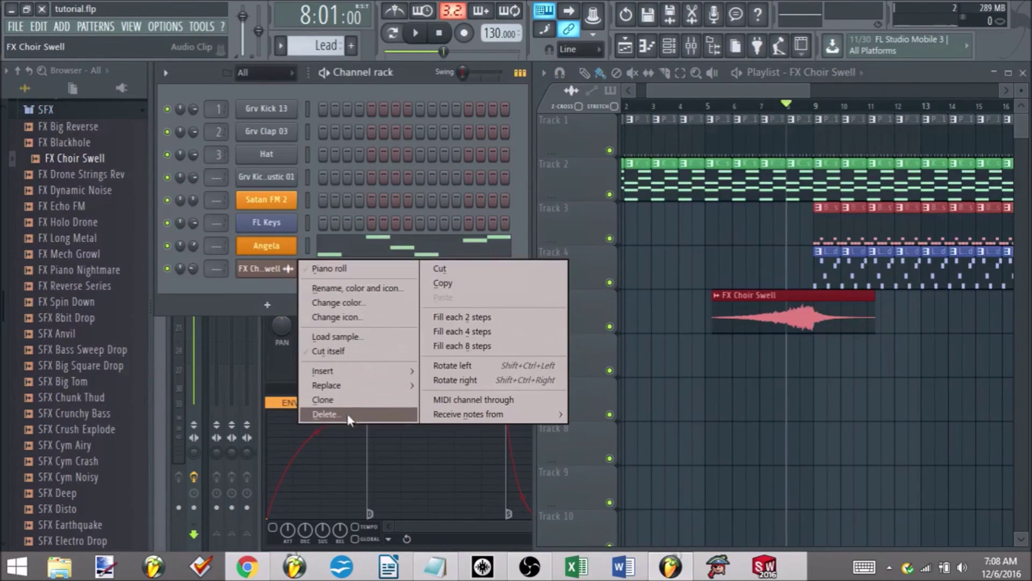
click(323, 414)
click(593, 324)
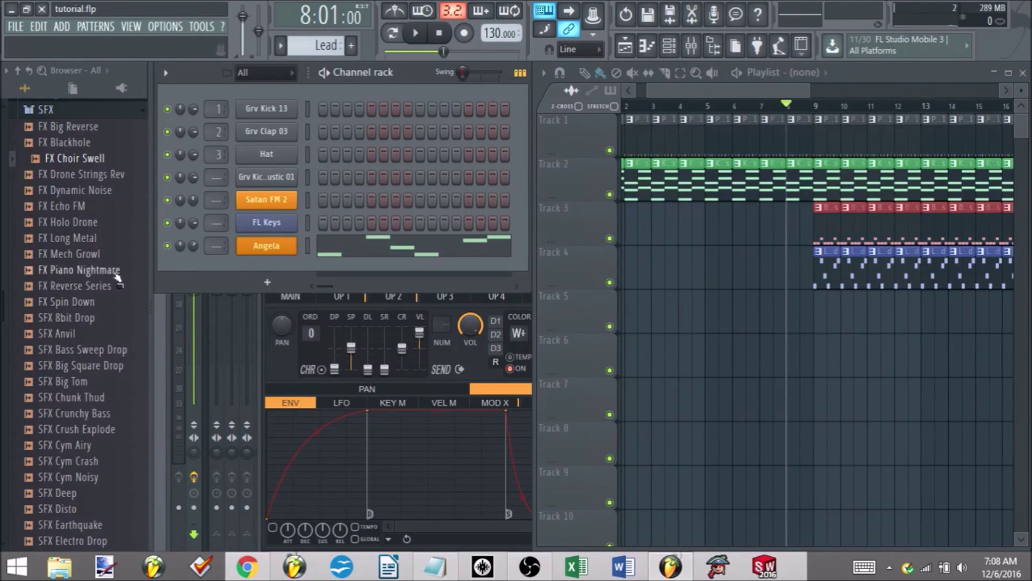
Preview the SFX Cym Noisy sample and place it on Track 5 at bar 1.
scroll(70, 322, down, 3)
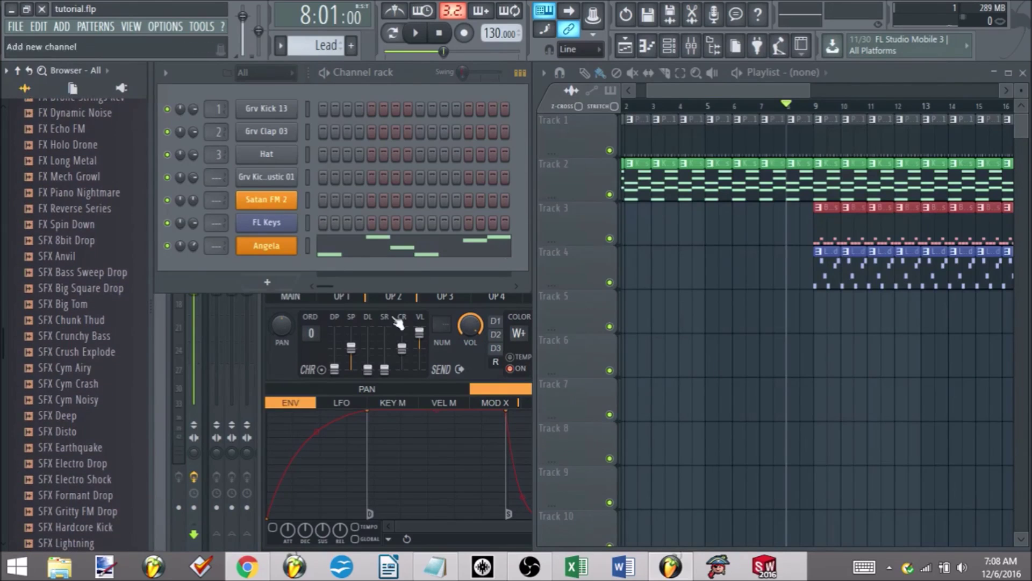
drag(701, 93, 667, 92)
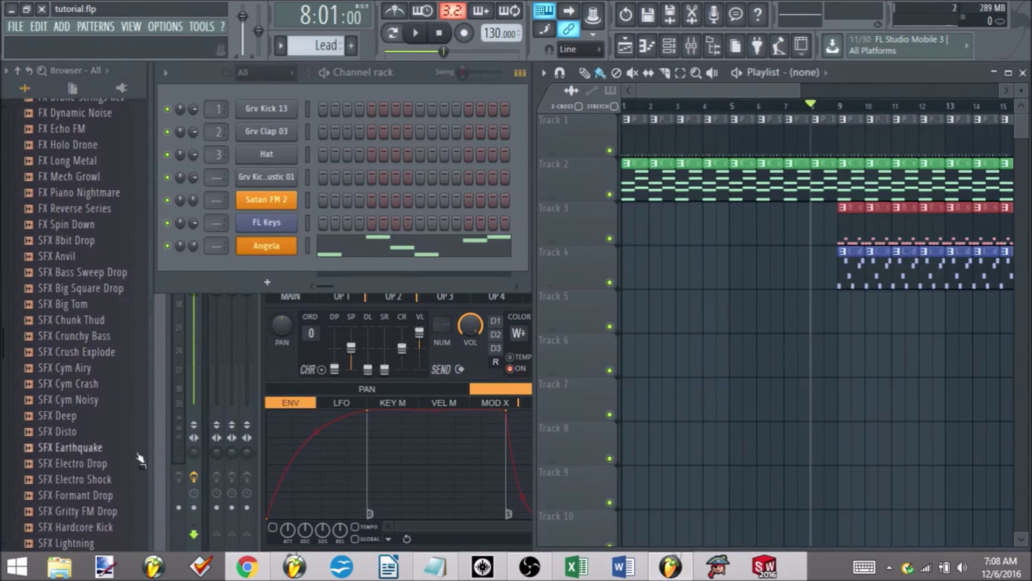
click(95, 401)
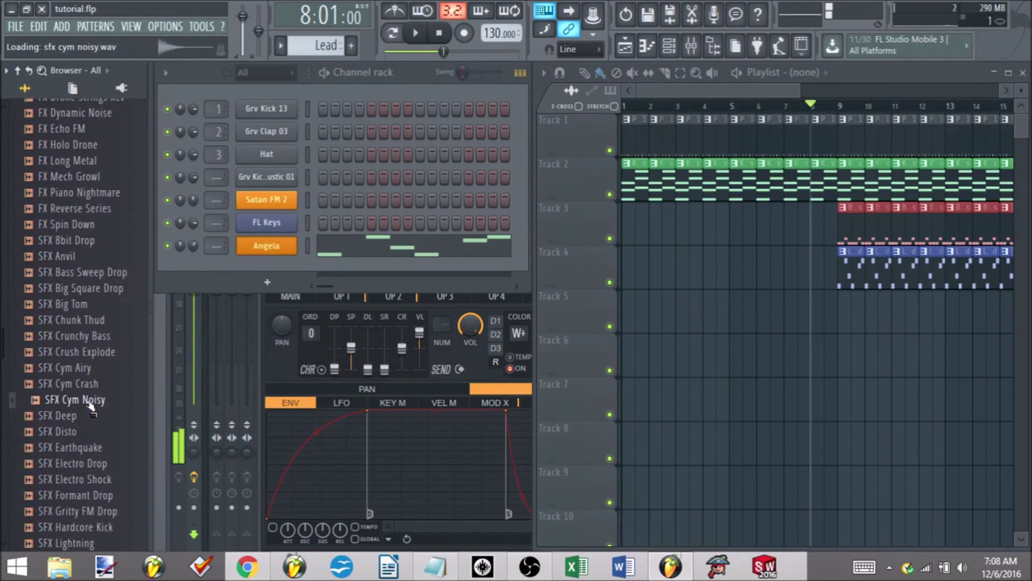
drag(78, 404, 609, 318)
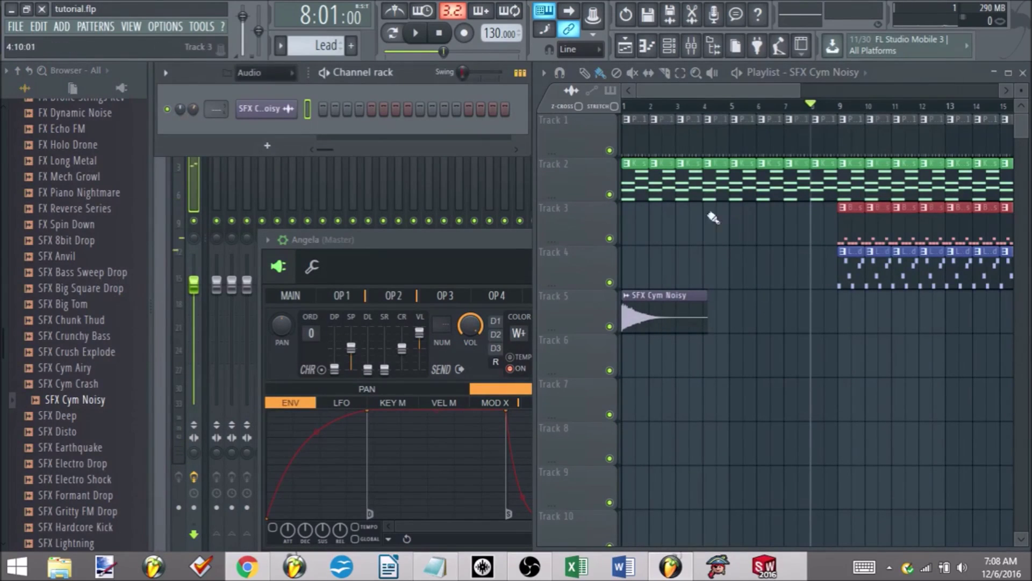
Return the playhead to bar 1 and lower the SFX Cym Noisy channel's volume.
scroll(577, 266, up, 5)
click(625, 106)
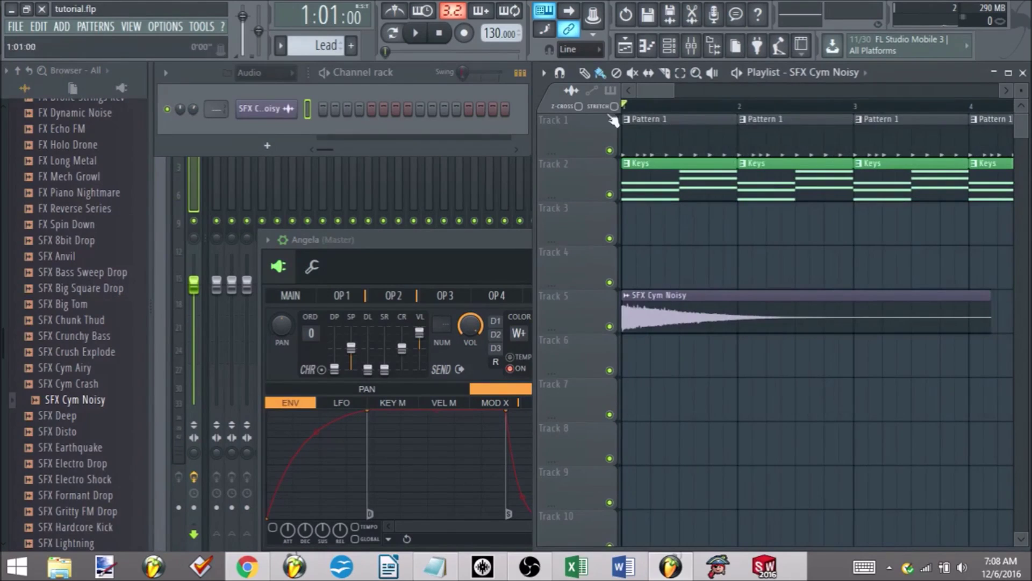
scroll(706, 232, down, 5)
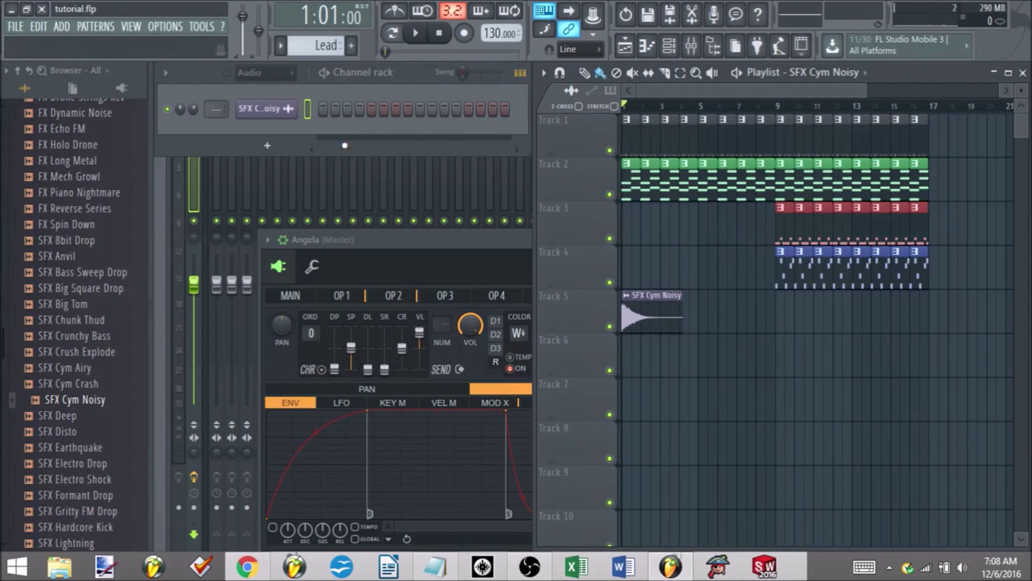
drag(194, 109, 194, 143)
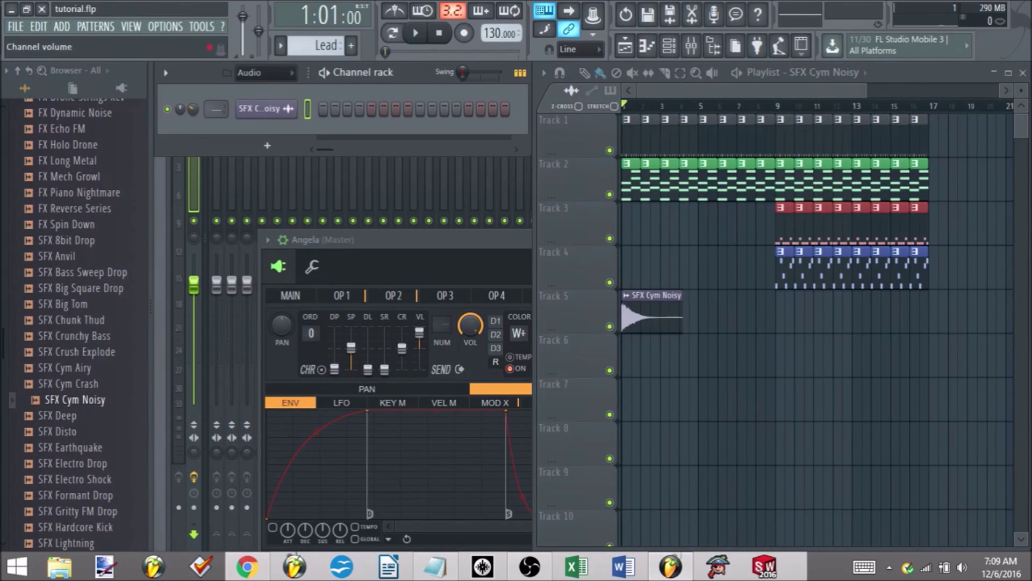
Play the song from bar 1 to hear the SFX Cym Noisy sample in context, and stop playback.
key(space)
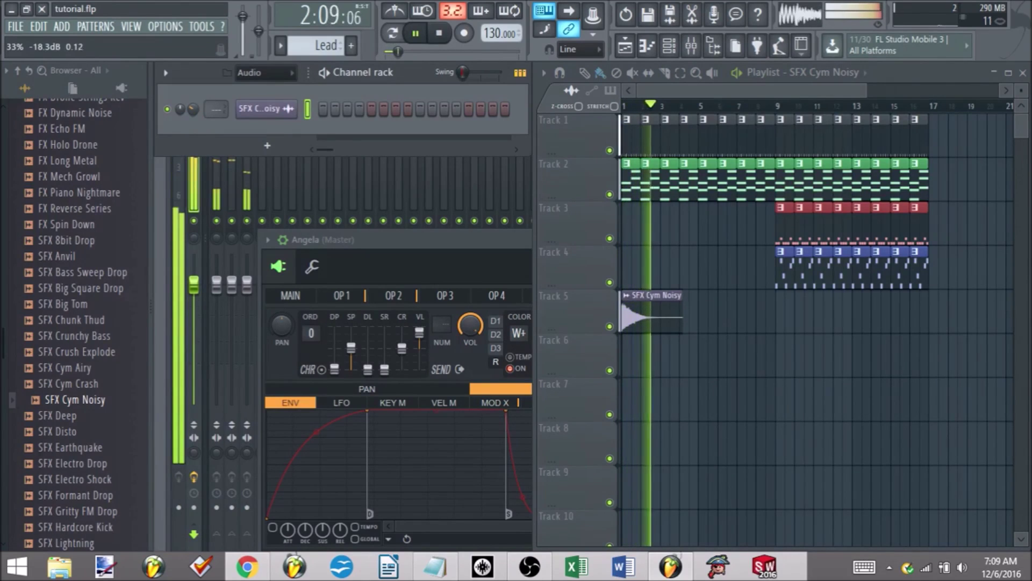
key(space)
Adjust the gain of the Fruity Limiter on the mixer's Master track, ending with it turned back down, and close the limiter and mixer.
key(F9)
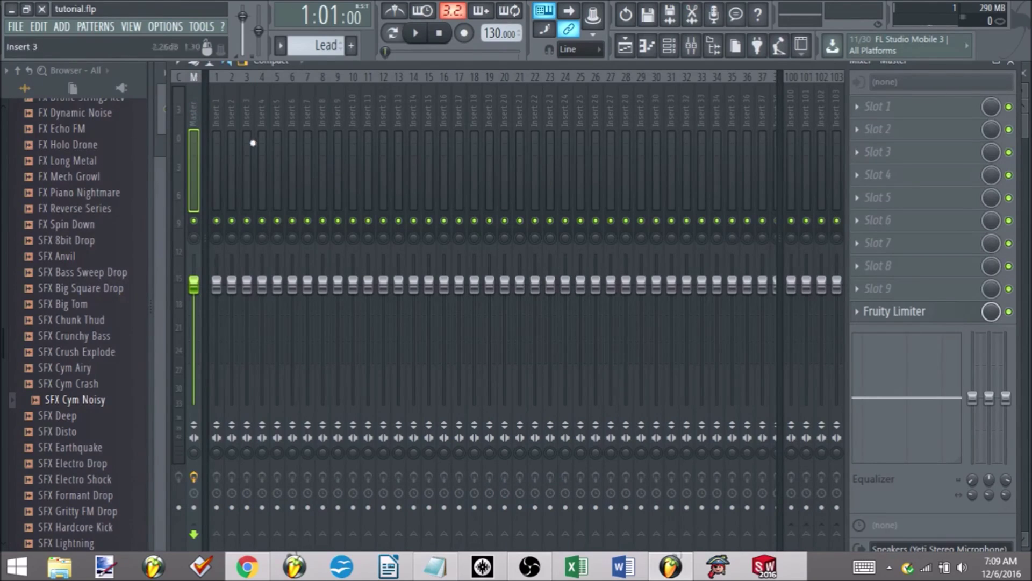
click(913, 317)
drag(646, 244, 627, 190)
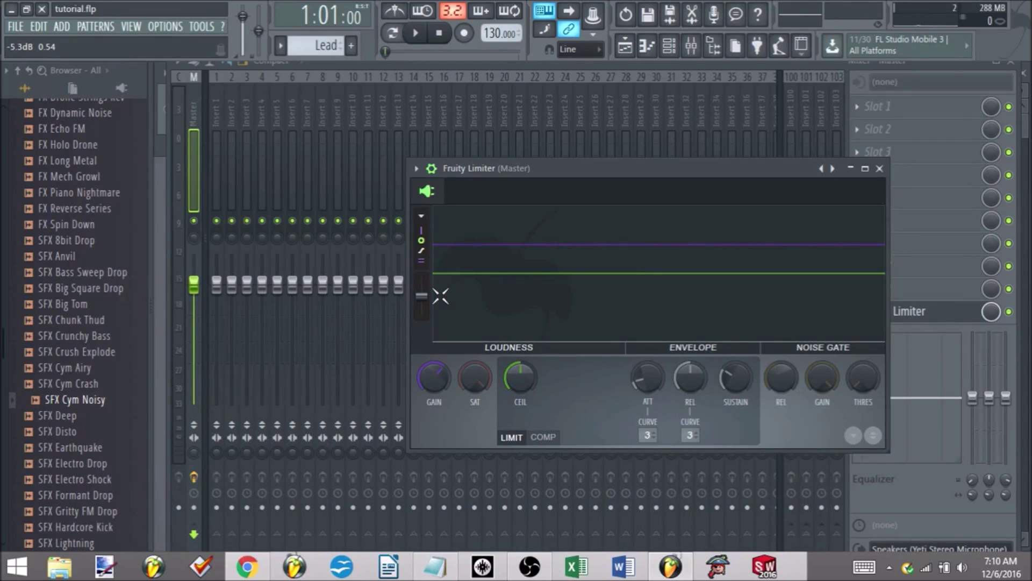
drag(434, 377, 433, 385)
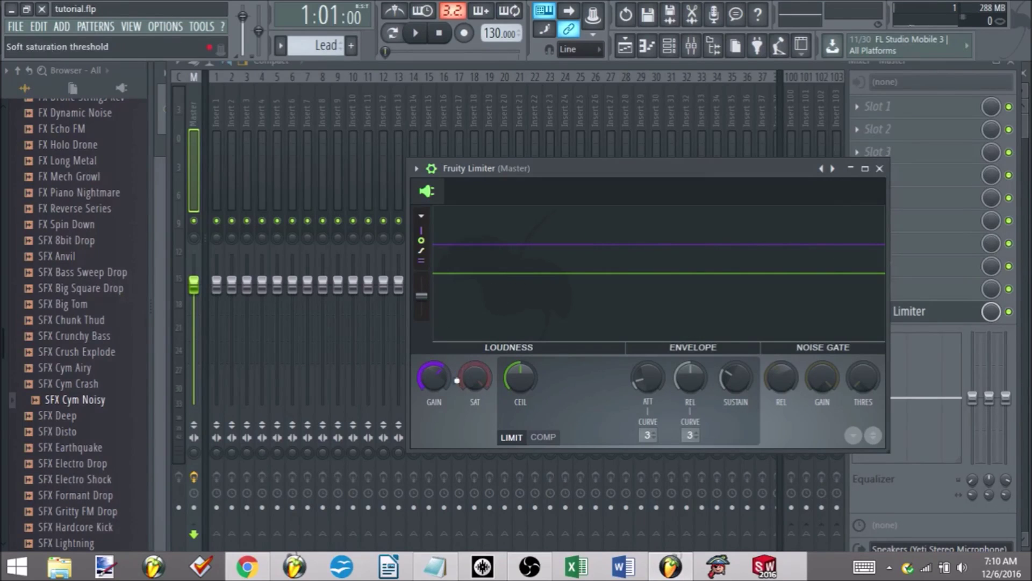
drag(434, 380, 434, 400)
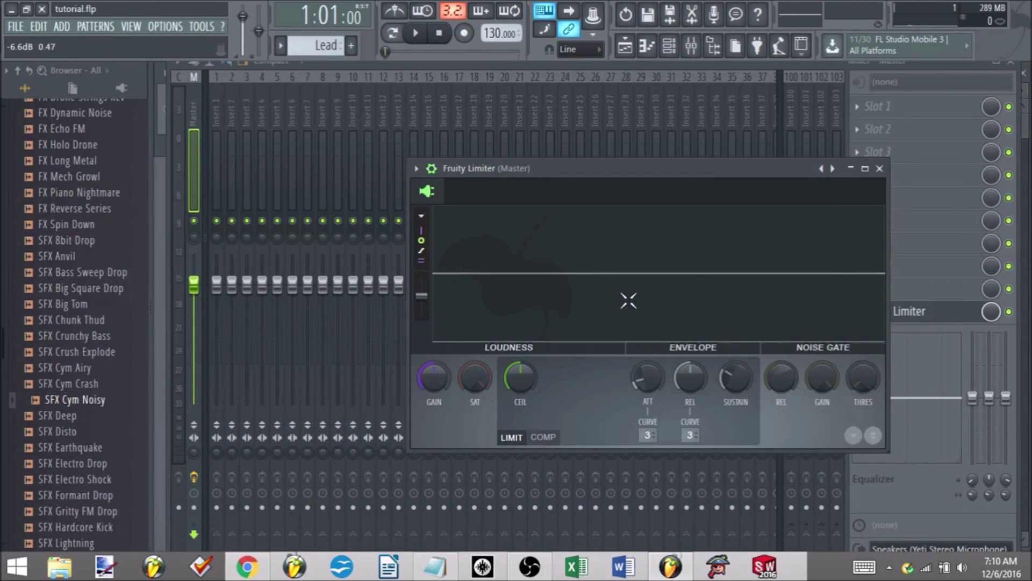
click(880, 169)
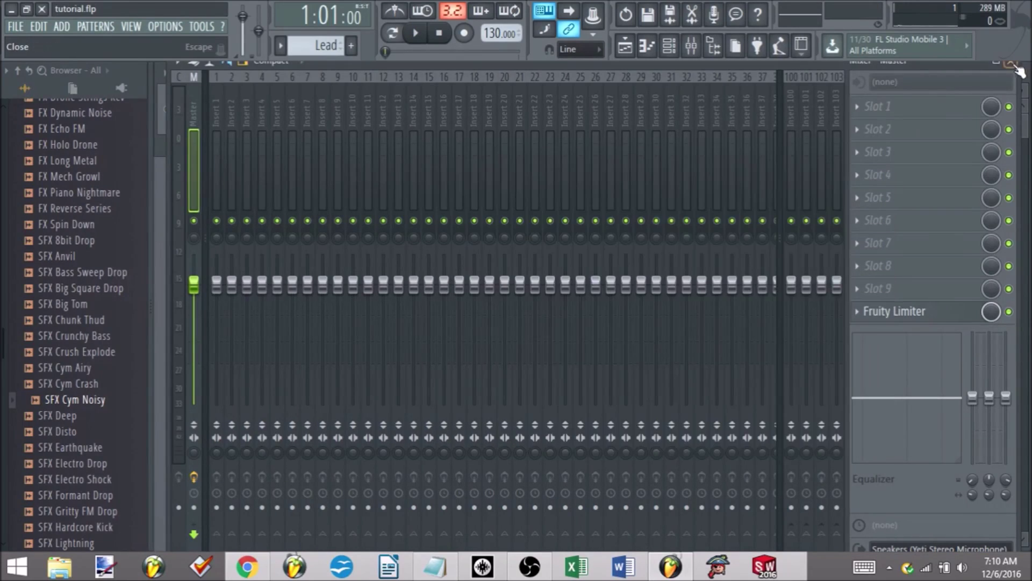
click(1010, 61)
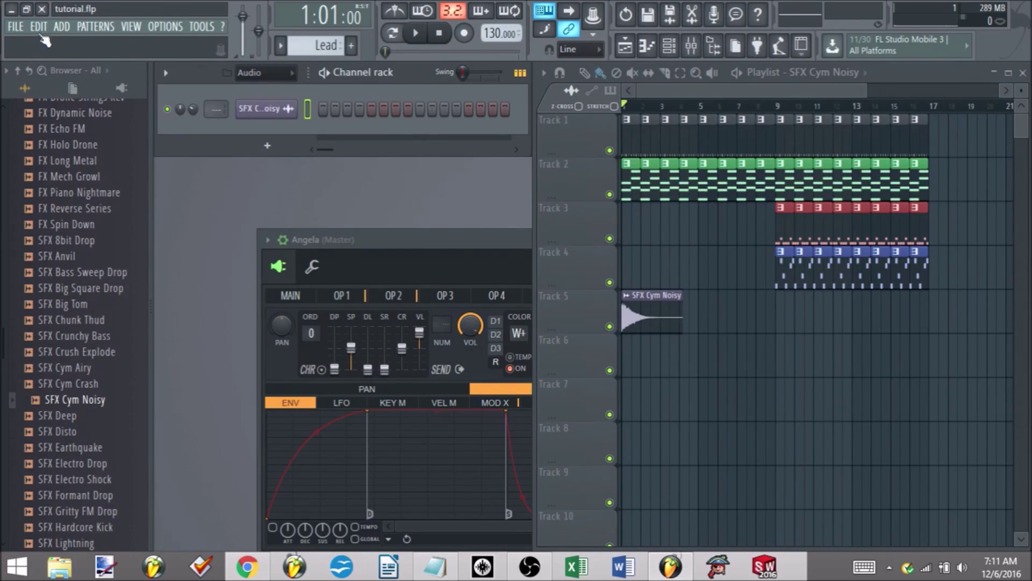
click(16, 26)
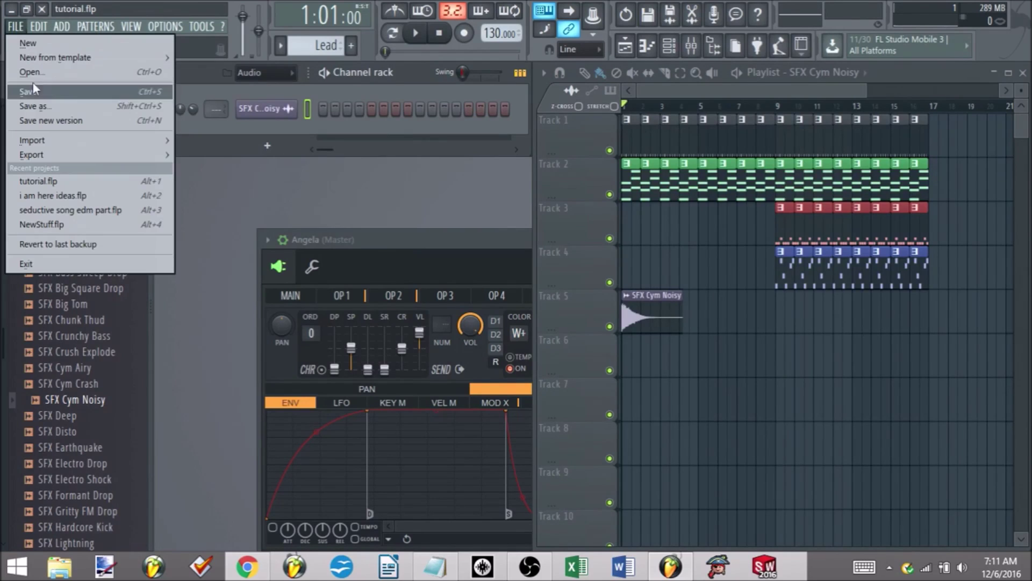
click(47, 111)
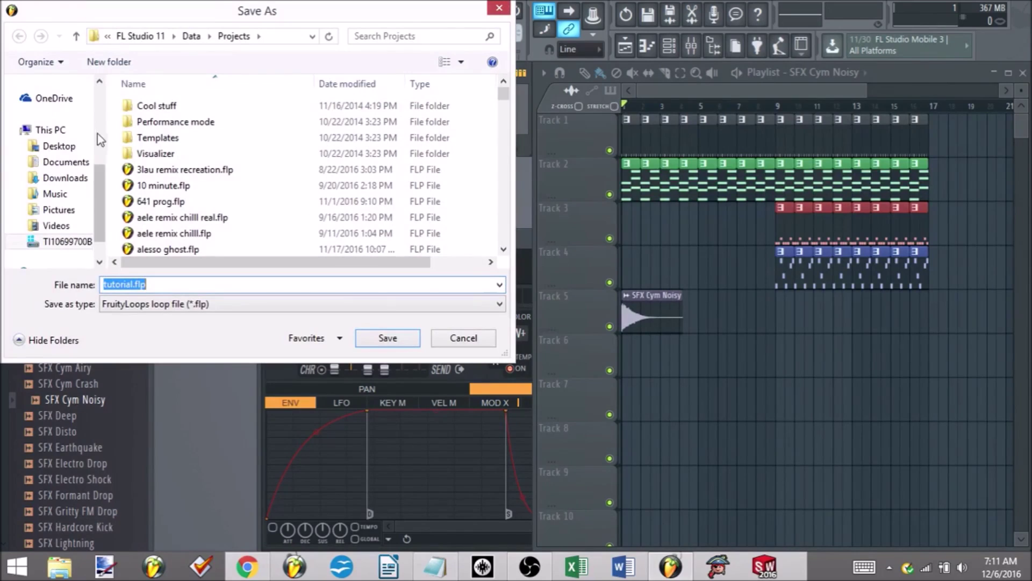
scroll(100, 129, up, 3)
scroll(108, 111, up, 1)
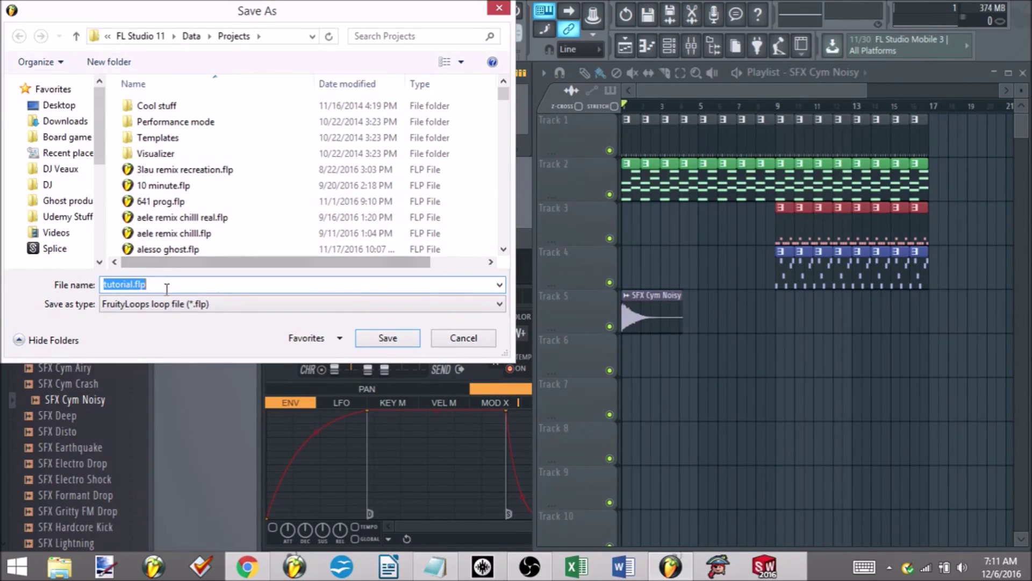
click(464, 337)
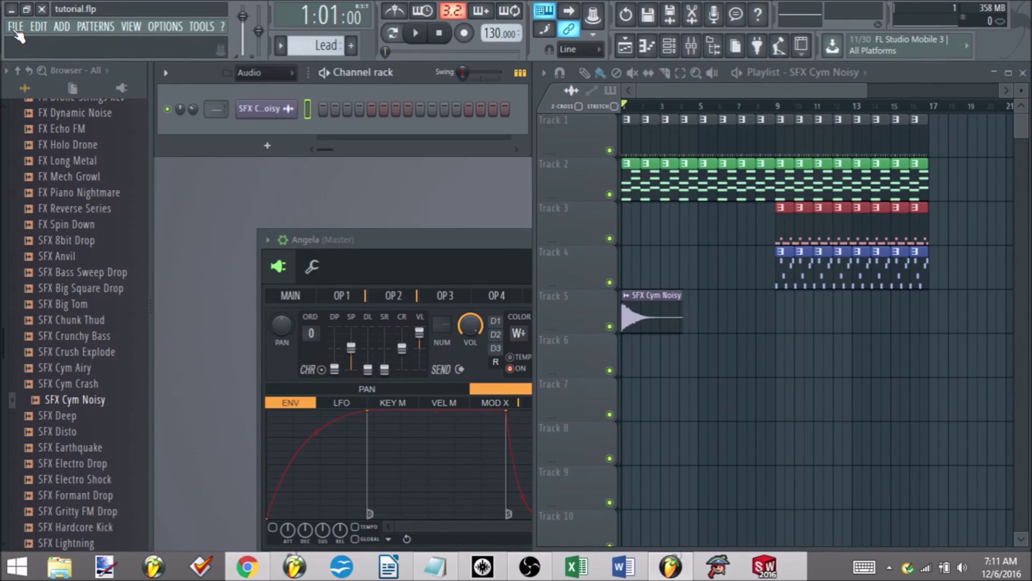
Save the project as a new version.
click(15, 27)
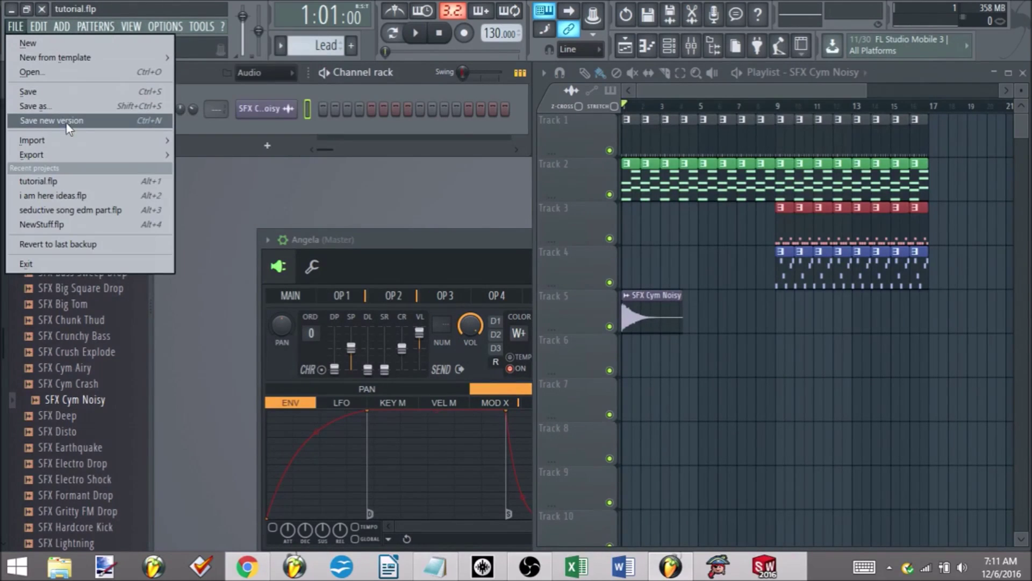
click(83, 121)
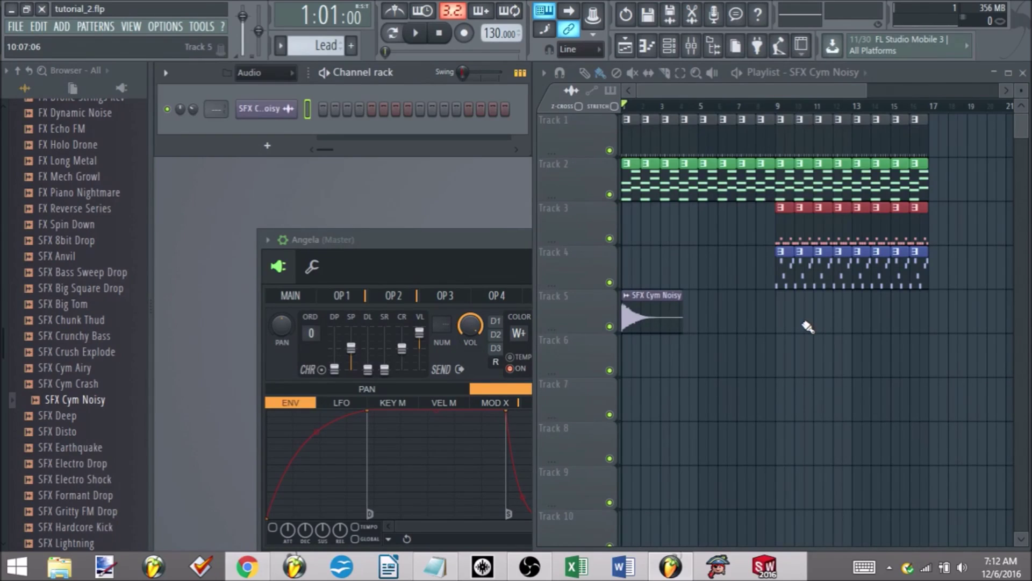
Preview the SFX Lightning sample and collapse the SFX pack in the browser.
drag(3, 344, 8, 431)
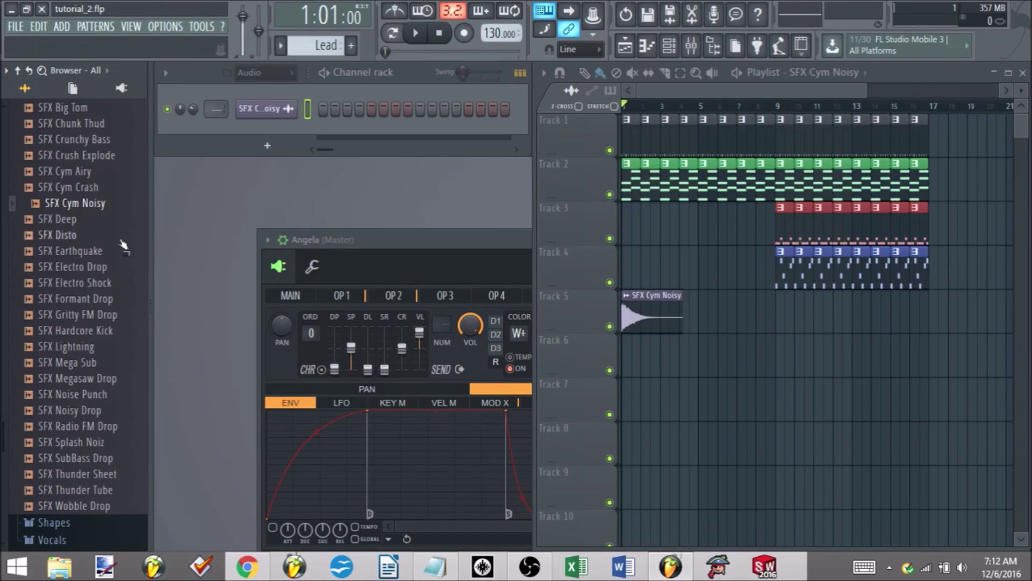
click(94, 349)
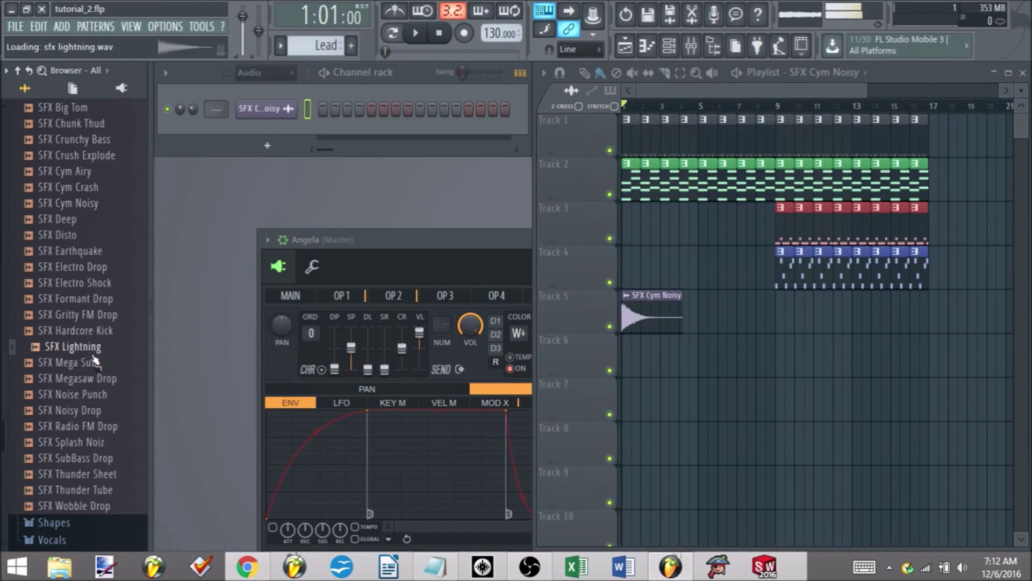
scroll(92, 322, up, 9)
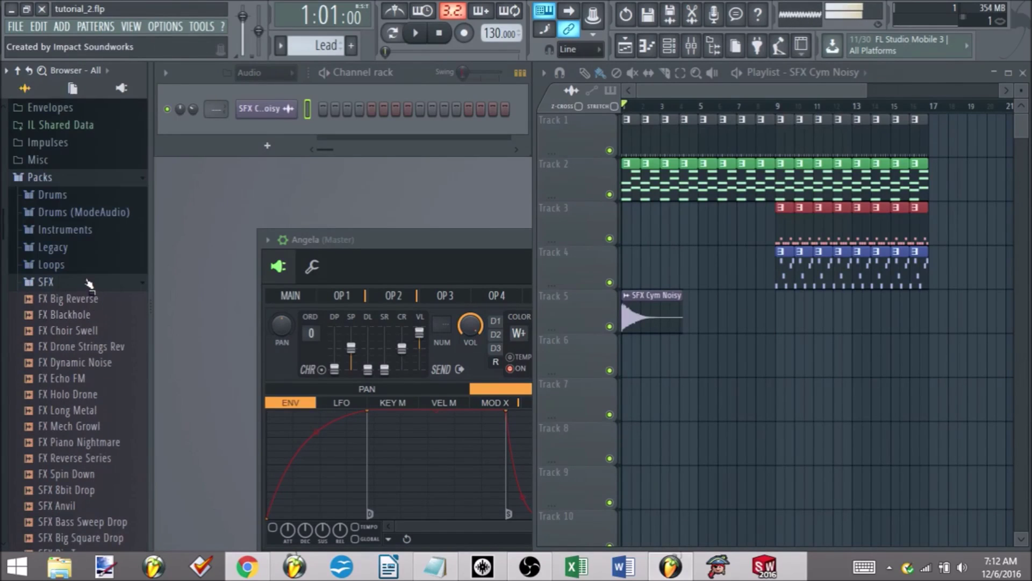
click(89, 283)
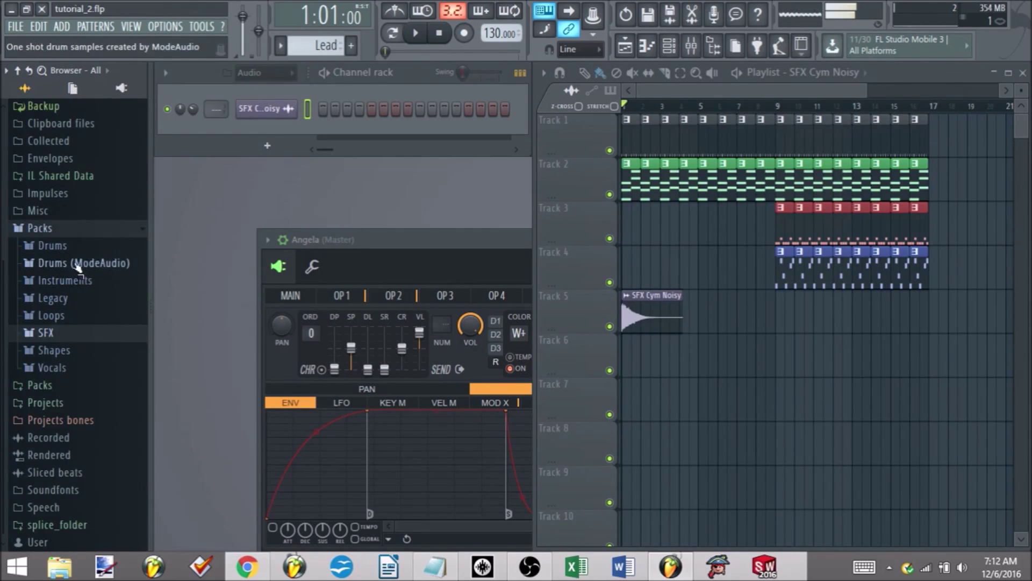
Open the SFX folder of the Drums pack and preview the samples from Blang SFX 1 through Electro SFX.
click(77, 265)
click(72, 351)
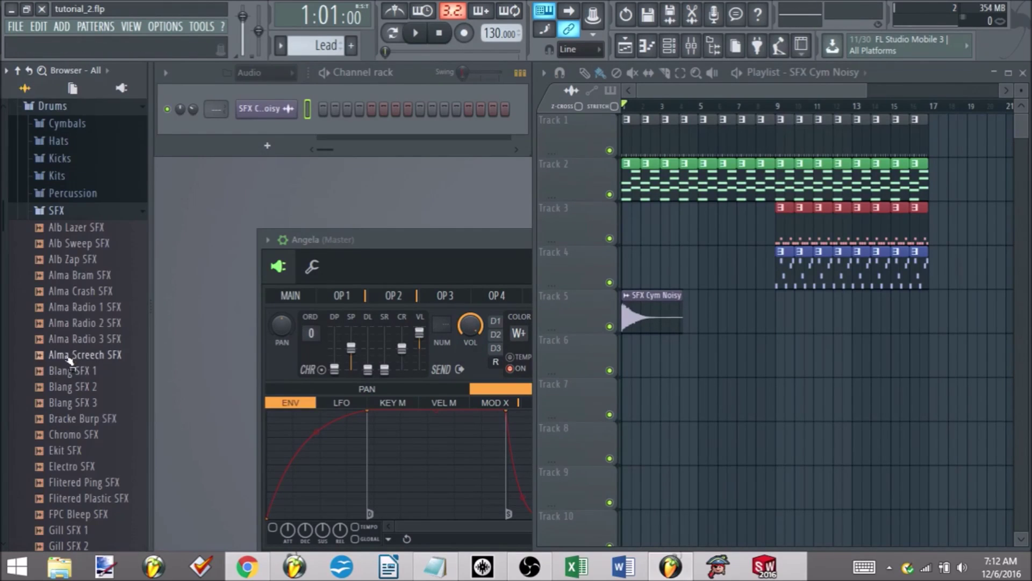
click(69, 369)
click(69, 386)
click(70, 402)
click(88, 418)
click(89, 434)
click(81, 450)
click(95, 467)
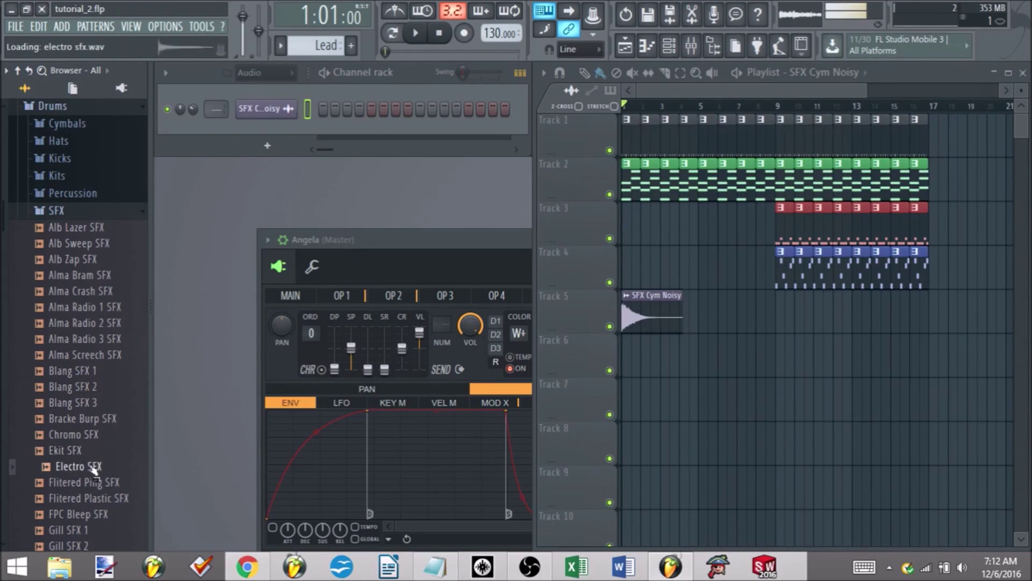
Preview Industrial SFX 2, Alma Bram SFX and Alb Sweep SFX, and place Alb Sweep SFX on Track 5 at bar 9.
scroll(96, 468, down, 5)
click(81, 466)
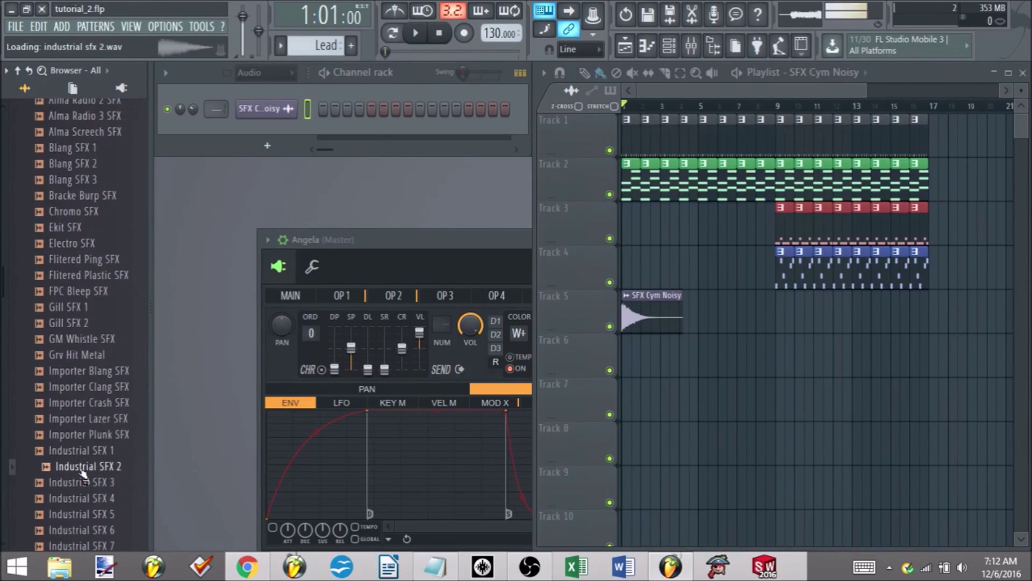
scroll(88, 288, up, 5)
click(91, 275)
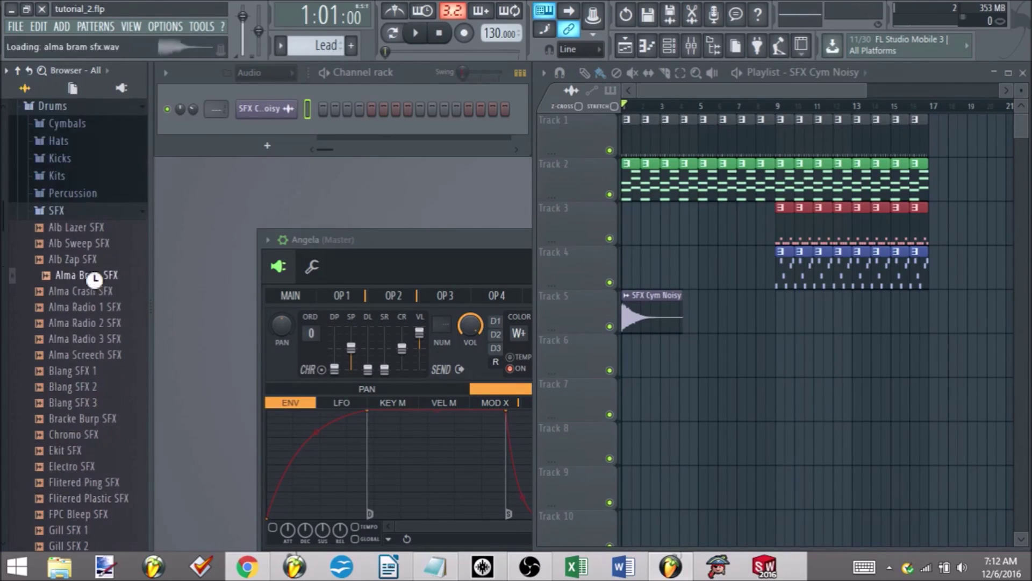
click(96, 244)
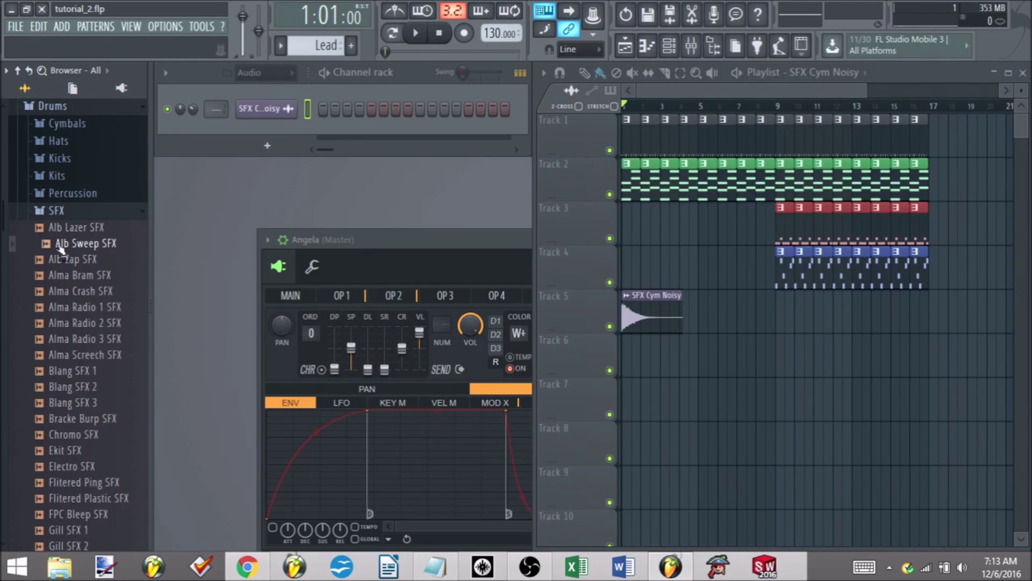
drag(61, 248, 779, 313)
ctrl+scroll(763, 280, up, 5)
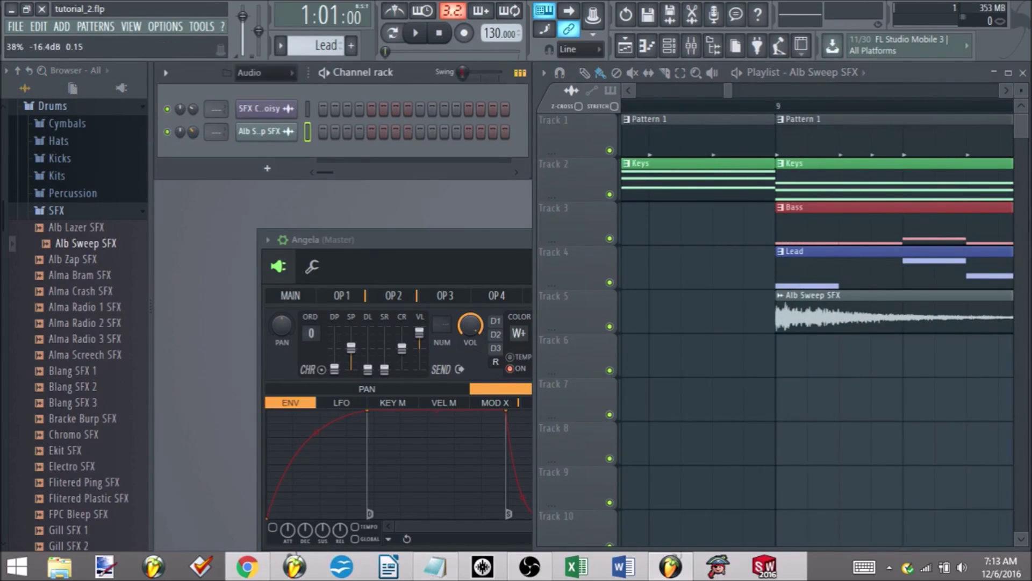
Preview more samples in the Drums SFX folder, including Alma Crash SFX, Blang SFX 2, VidG Crash SFX 1 and Toy Frog SFX.
click(104, 291)
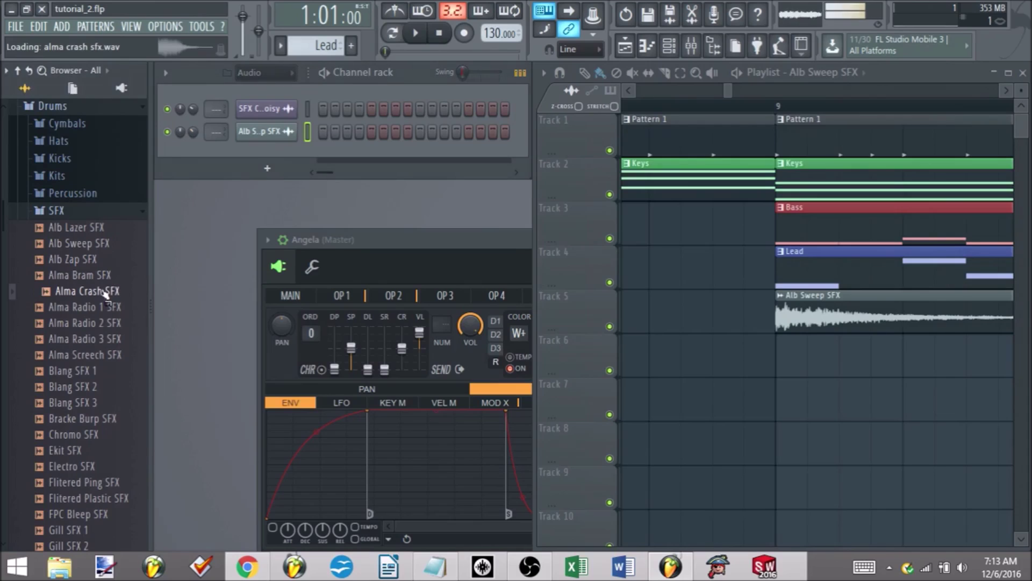
click(107, 307)
click(102, 386)
scroll(99, 376, down, 10)
click(60, 276)
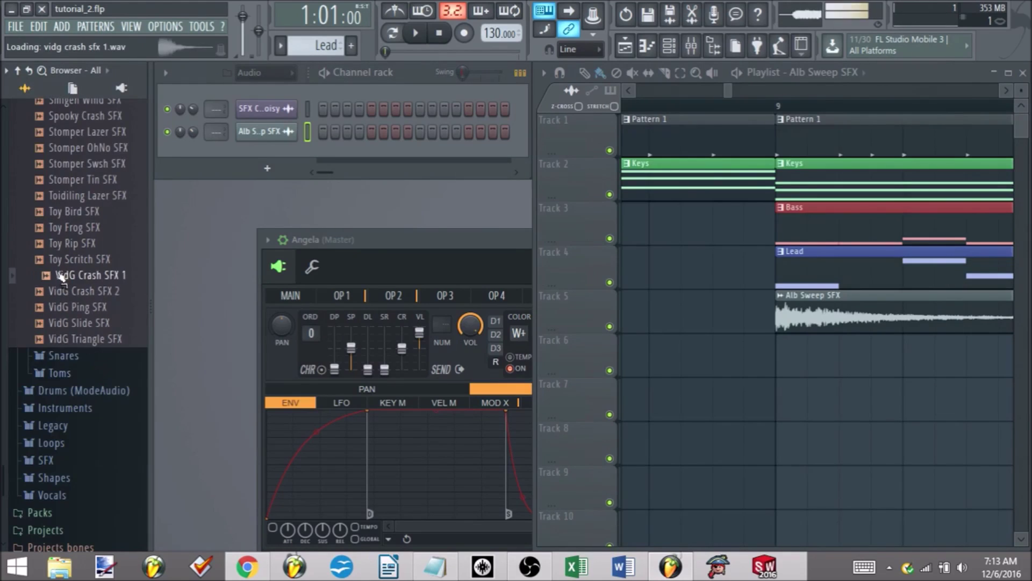
click(76, 227)
scroll(80, 242, up, 15)
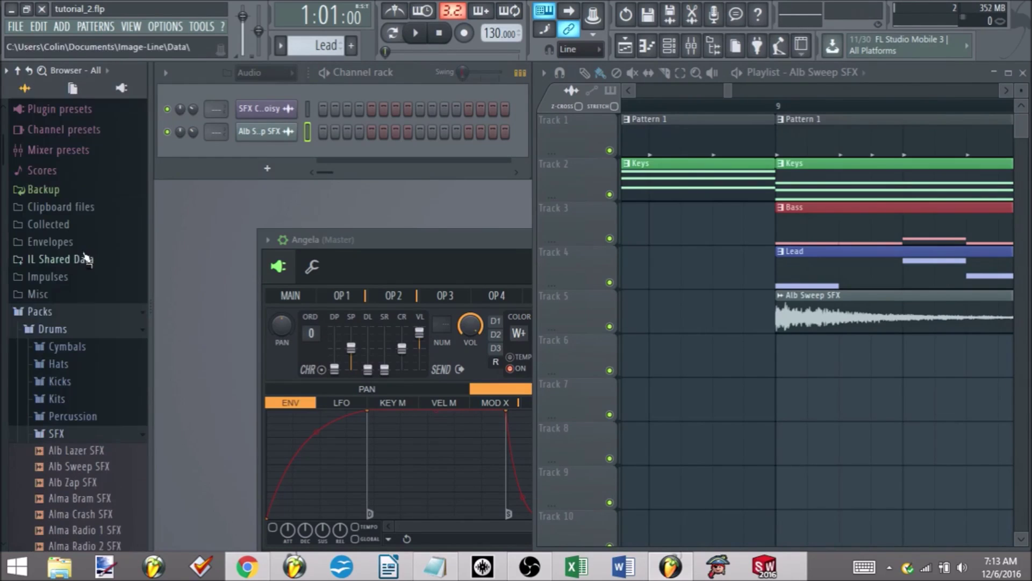
Preview crashes and cymbals in the Drums pack's Cymbals folder and place Broken Crash on Track 6 at bar 9.
click(75, 347)
click(73, 285)
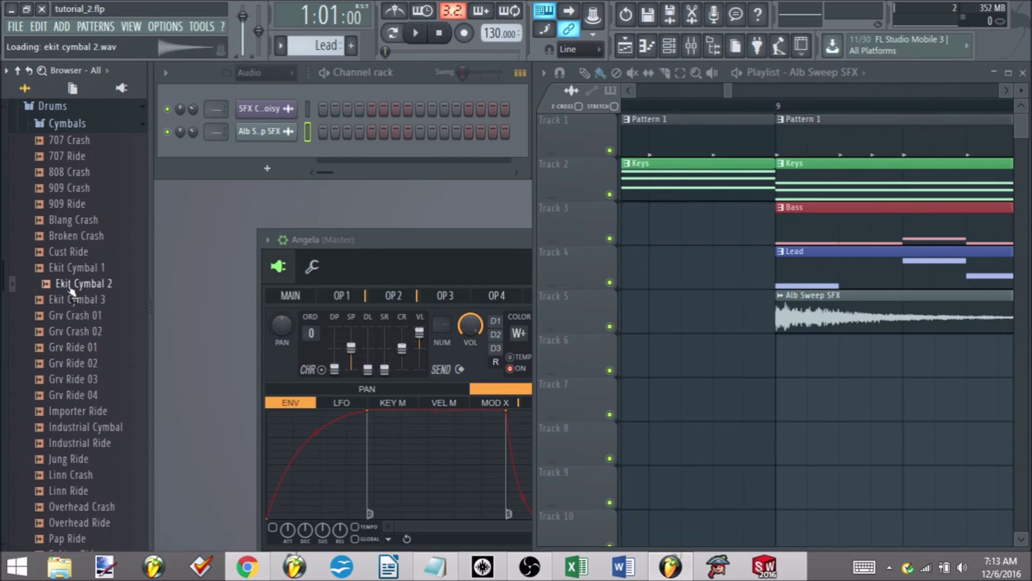
click(75, 268)
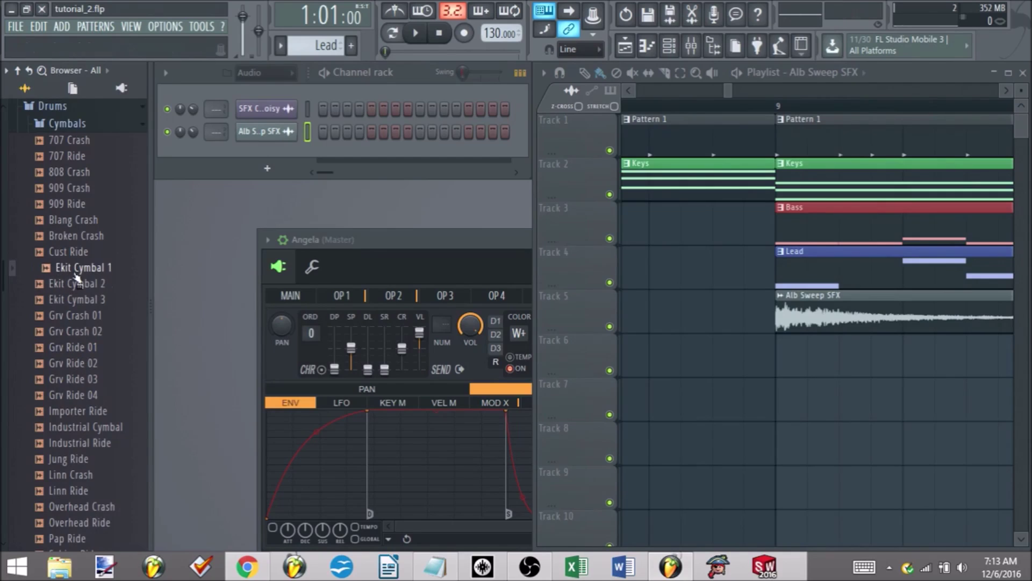
click(90, 220)
click(92, 235)
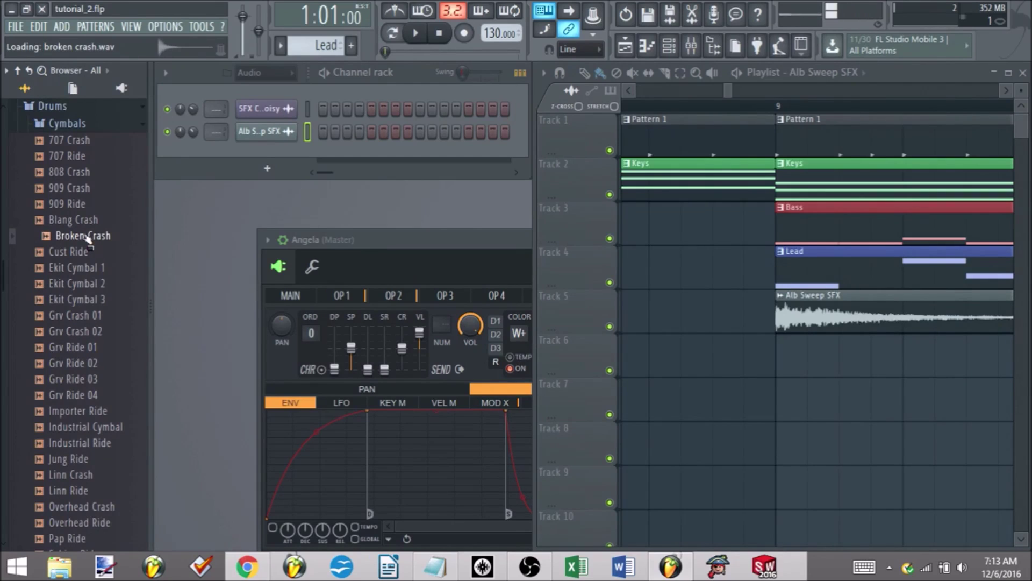
drag(84, 237, 827, 357)
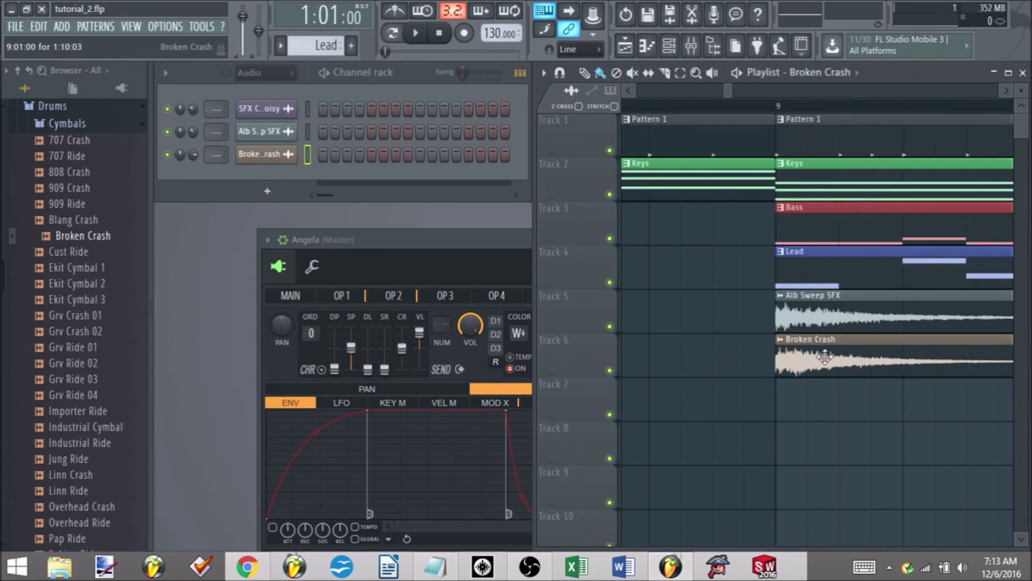
Reverse the Broken Crash sample in its channel settings and close them.
click(262, 158)
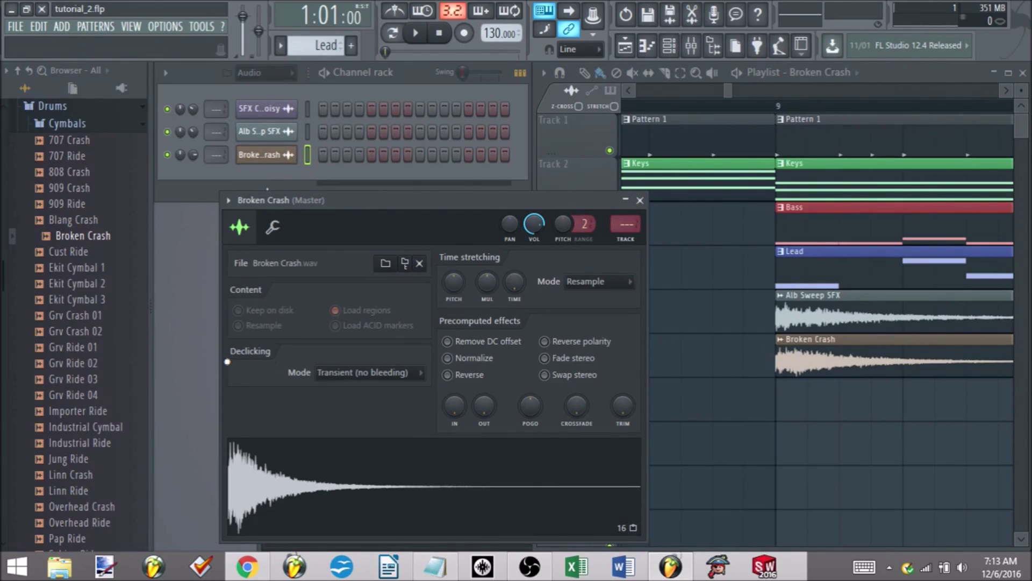
click(448, 375)
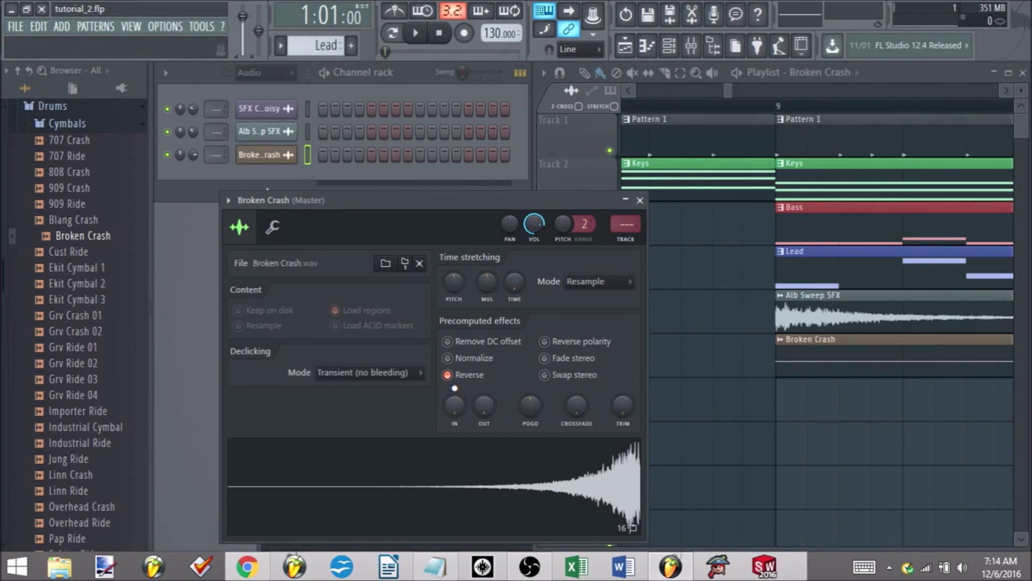
click(455, 384)
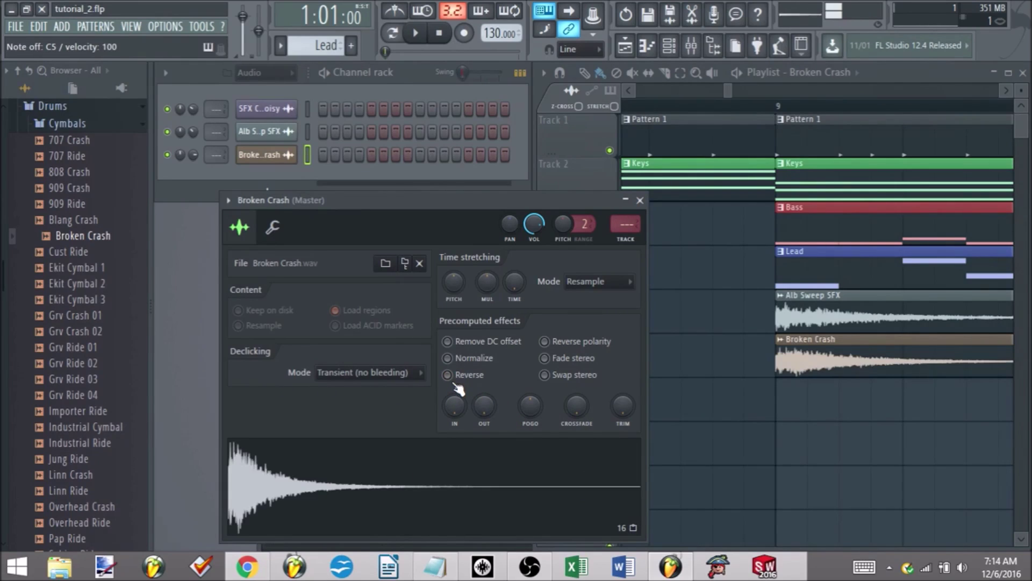
click(456, 384)
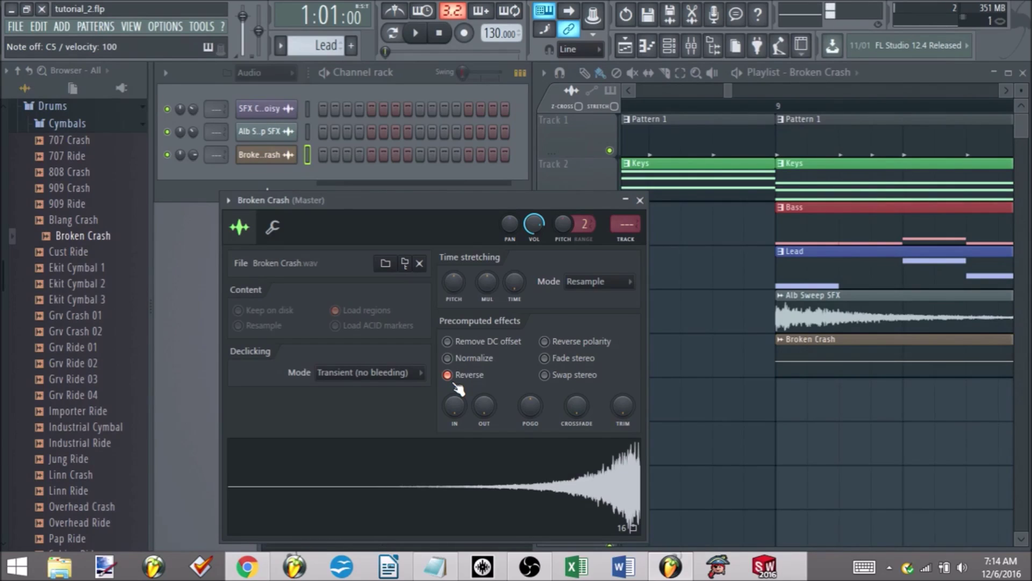
click(639, 203)
Move the reversed Broken Crash clip to Track 5 so that it ends where Alb Sweep SFX starts at bar 9.
scroll(672, 326, down, 4)
drag(817, 360, 710, 304)
Lower the Broken Crash channel's volume and play the song from around bar 8 through the transition.
drag(193, 156, 193, 189)
click(667, 106)
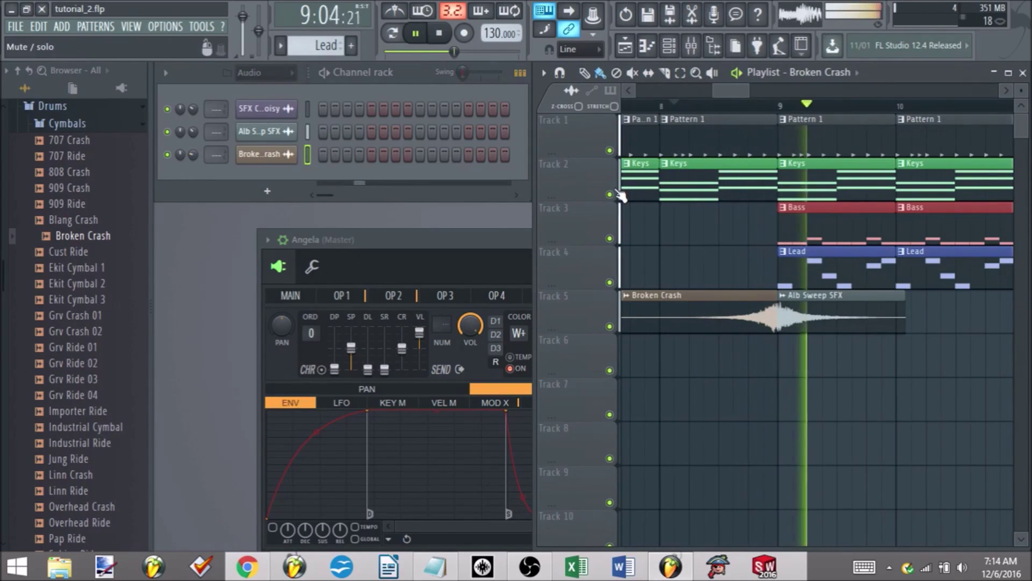
Stop playback and examine the arrangement between bars 8 and 17 for places to add more effects.
key(space)
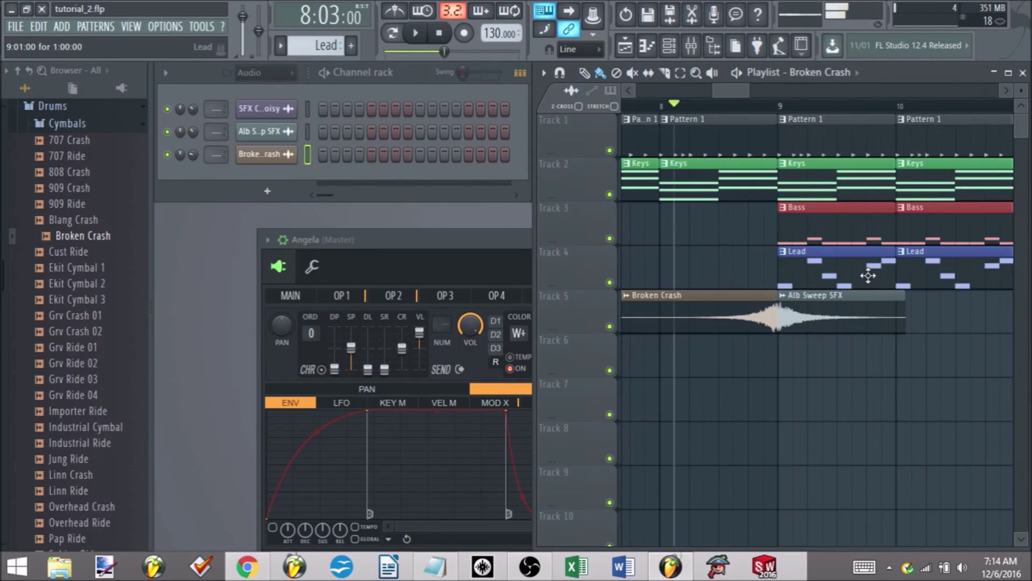
scroll(728, 373, down, 3)
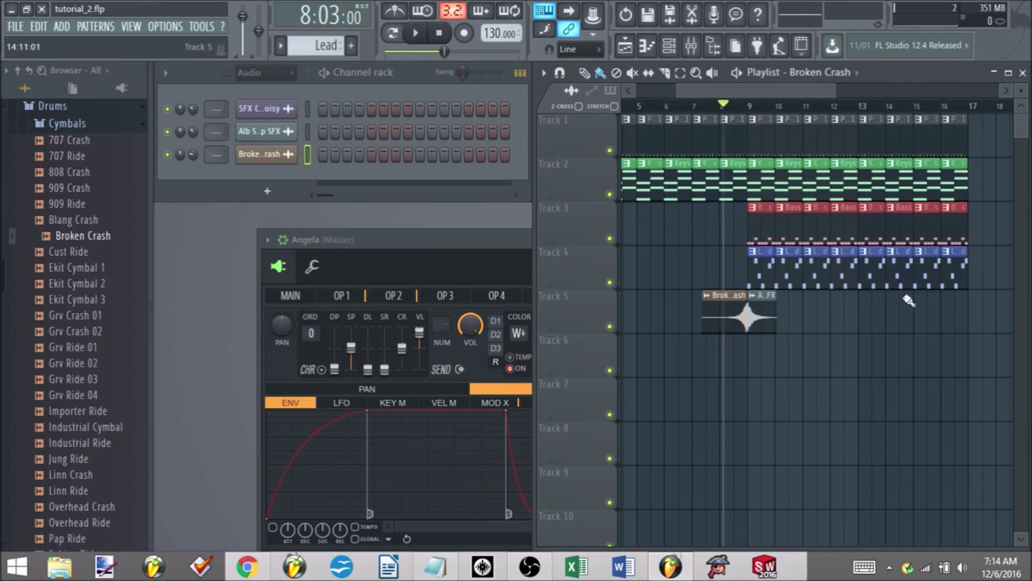
scroll(860, 339, up, 4)
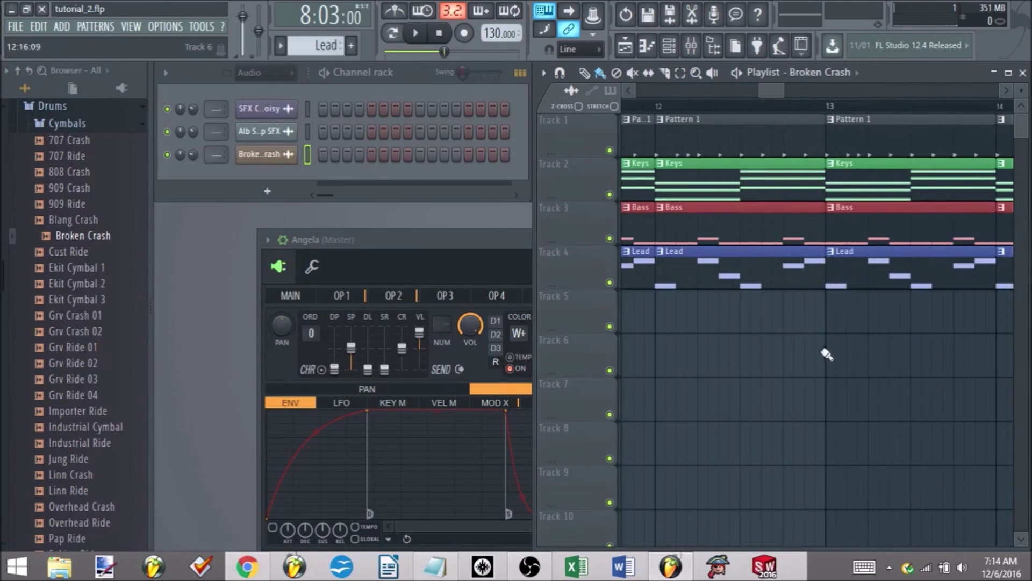
scroll(821, 340, down, 3)
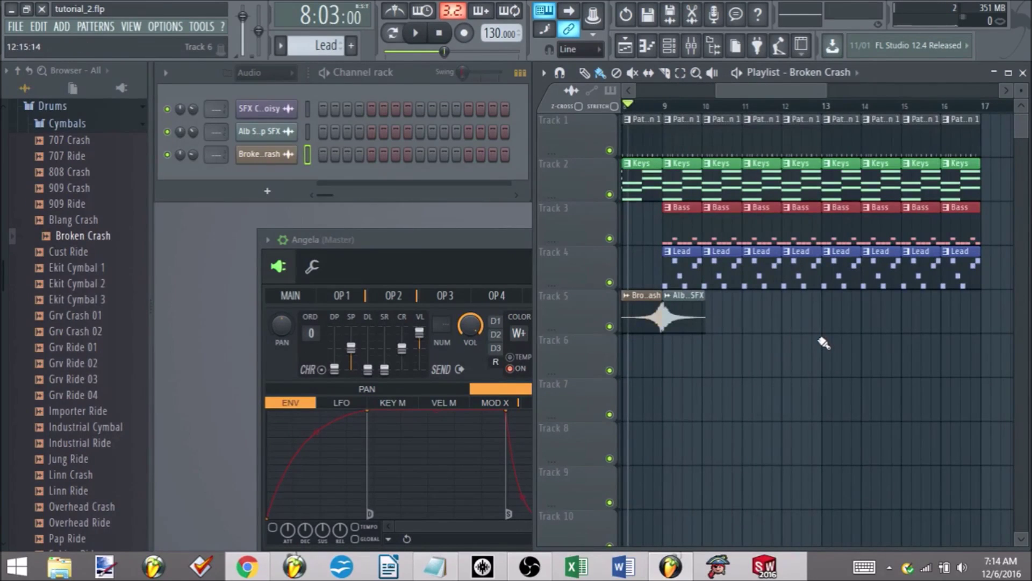
scroll(815, 336, up, 3)
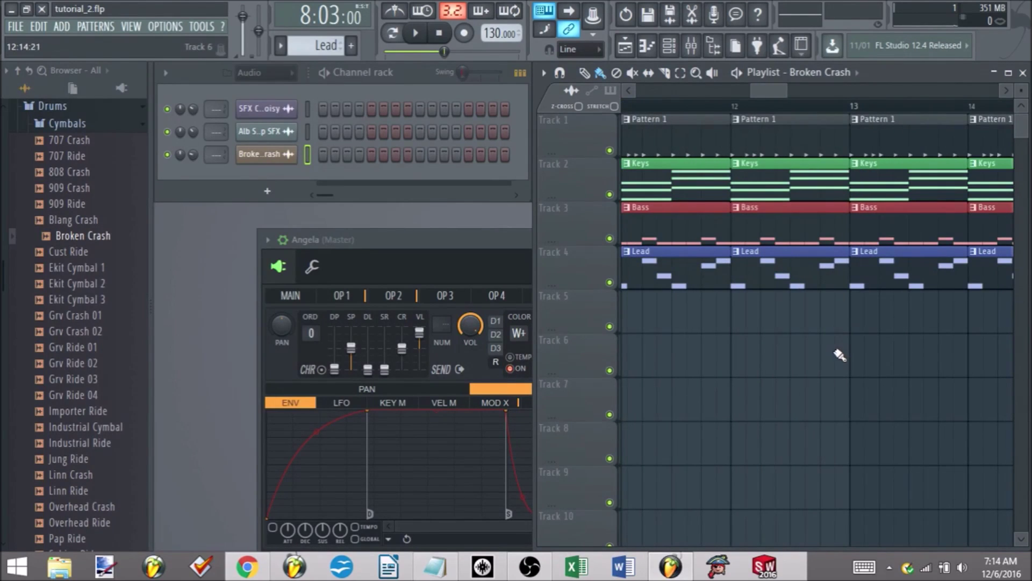
scroll(840, 355, down, 2)
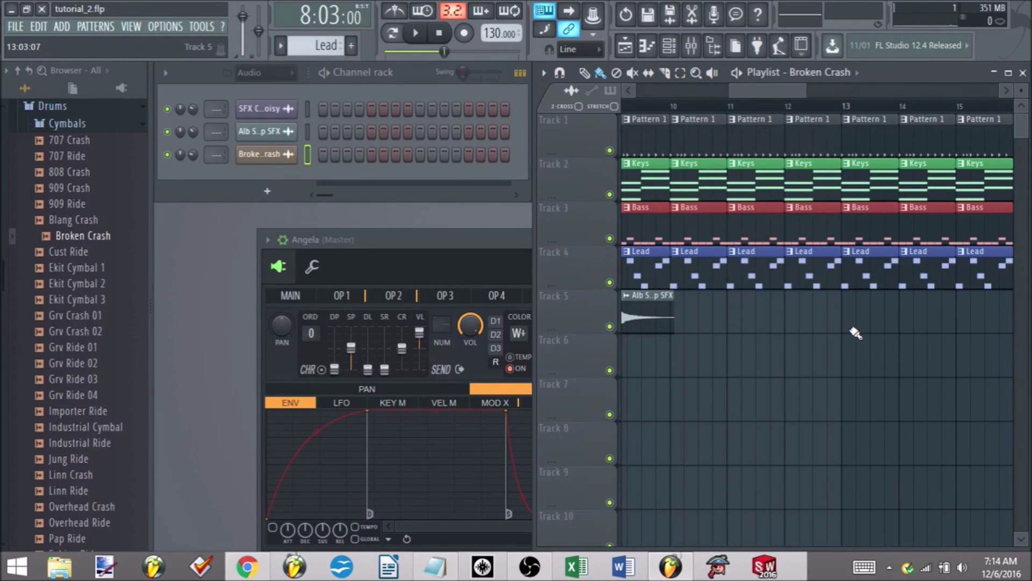
Browse the Drums pack's SFX and Percussion folders and place 707 Tamb on Track 5 at step 13 of bar 12.
click(55, 125)
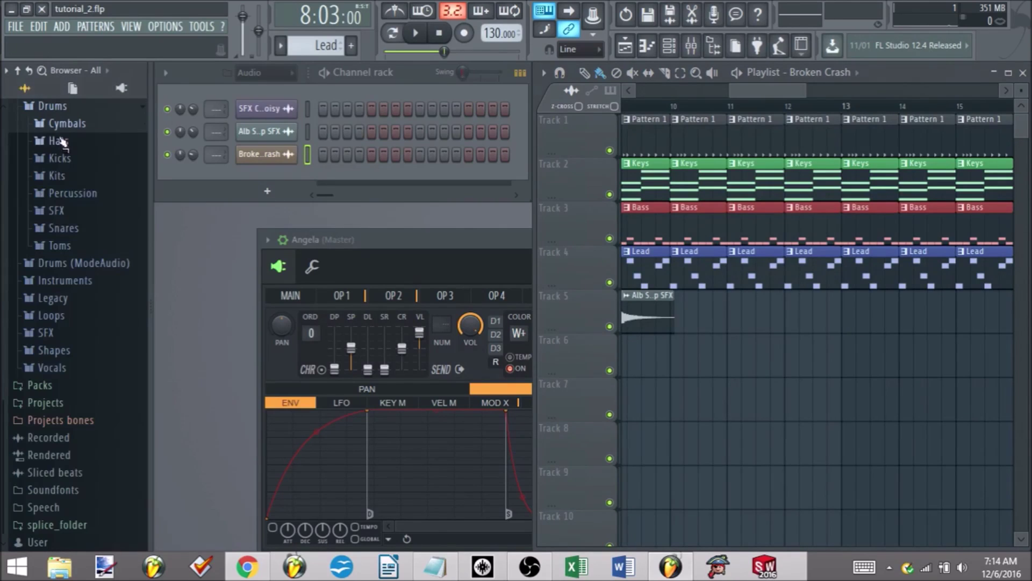
click(80, 204)
scroll(105, 335, down, 10)
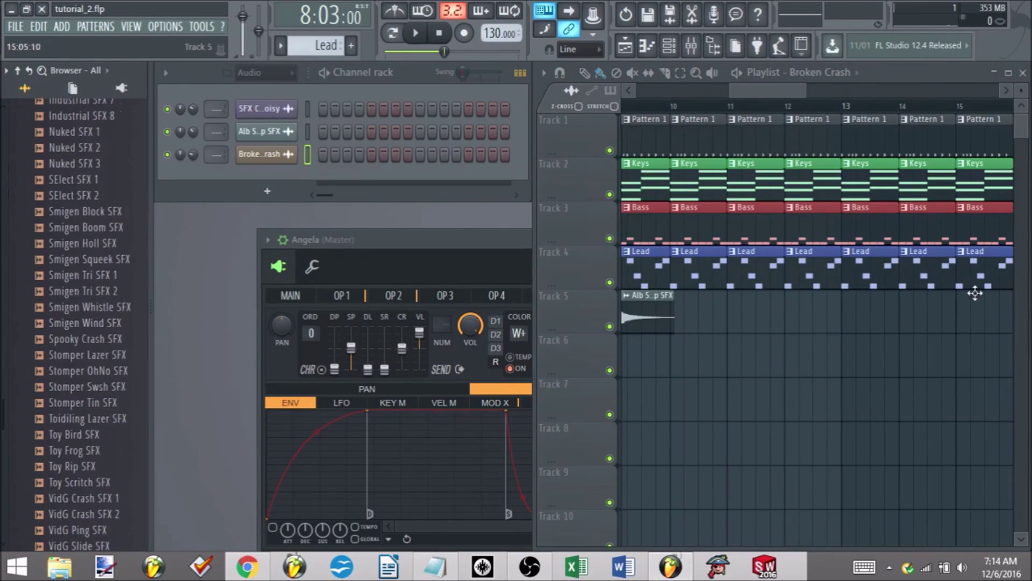
drag(3, 419, 10, 264)
scroll(77, 267, down, 4)
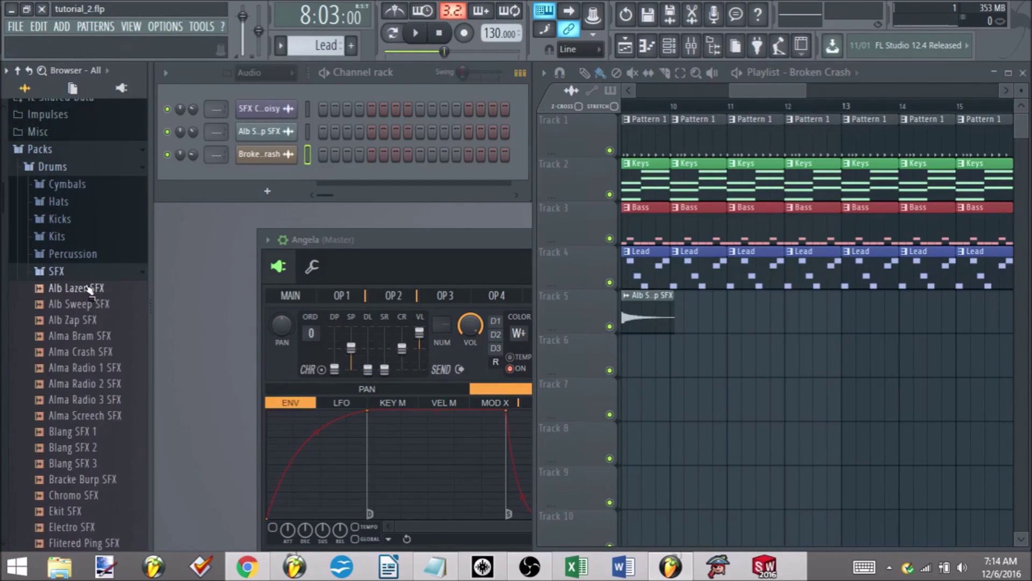
click(84, 267)
click(81, 250)
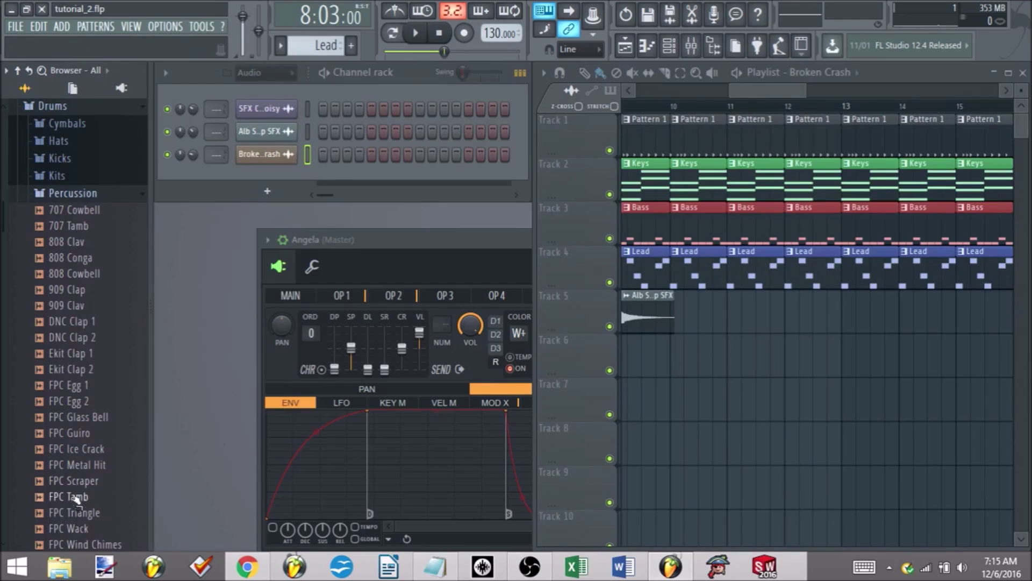
drag(76, 226, 828, 317)
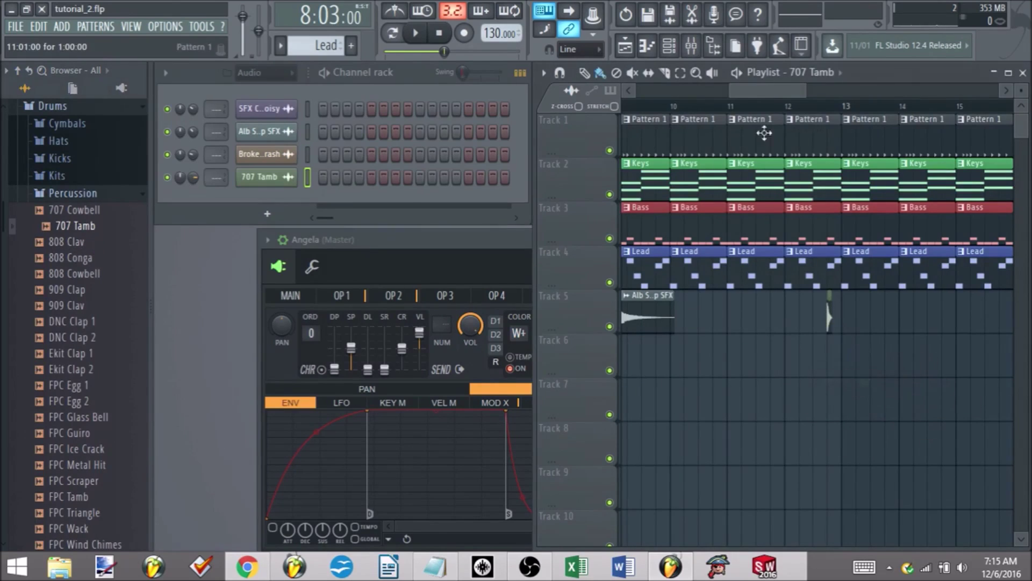
Play the song from late in bar 11 to hear the tambourine in context, and stop playback.
click(762, 107)
key(space)
scroll(809, 274, up, 5)
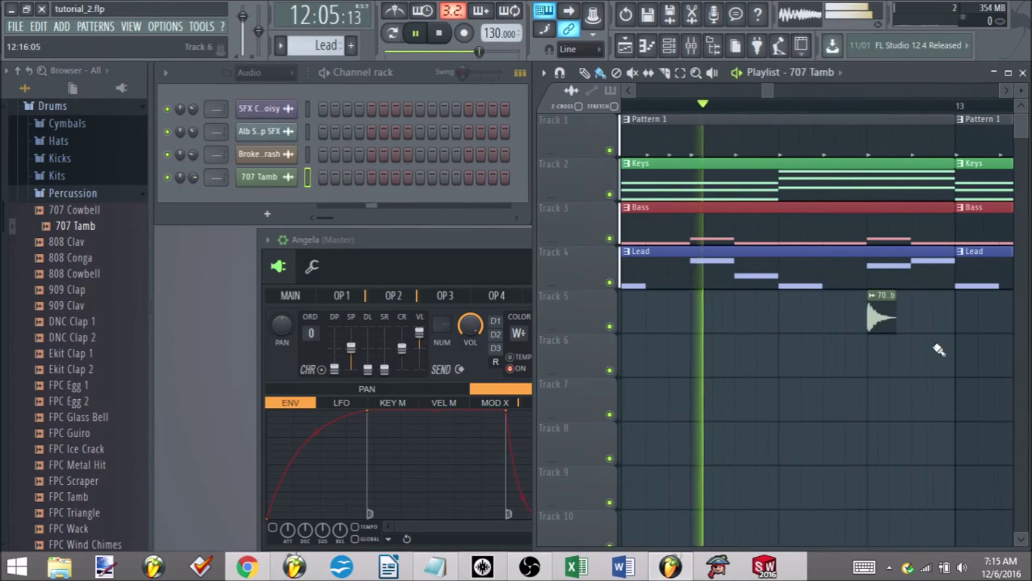
key(space)
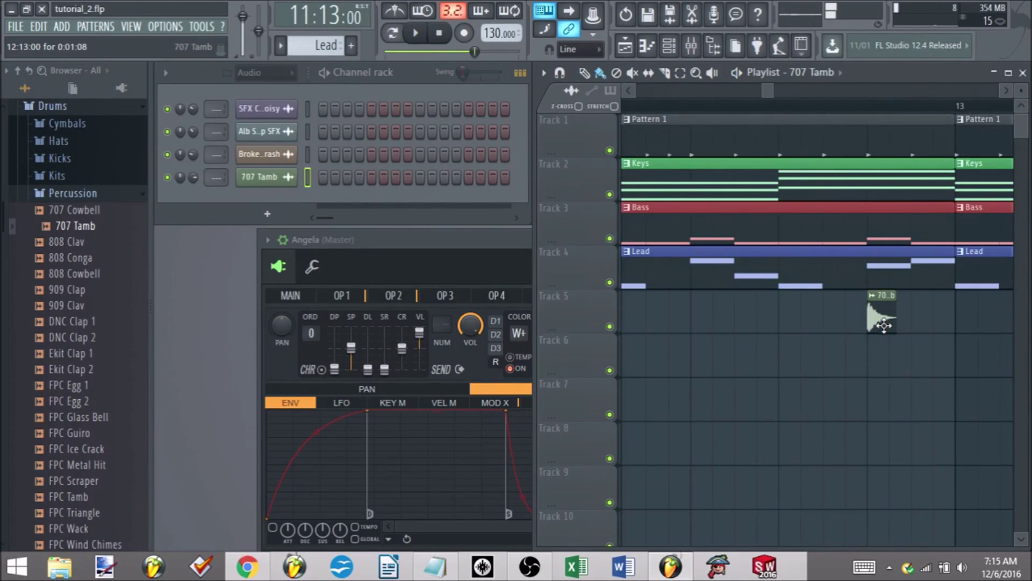
Add a second 707 Tamb clip on Track 5 at step 15 of bar 12.
click(917, 320)
right_click(925, 322)
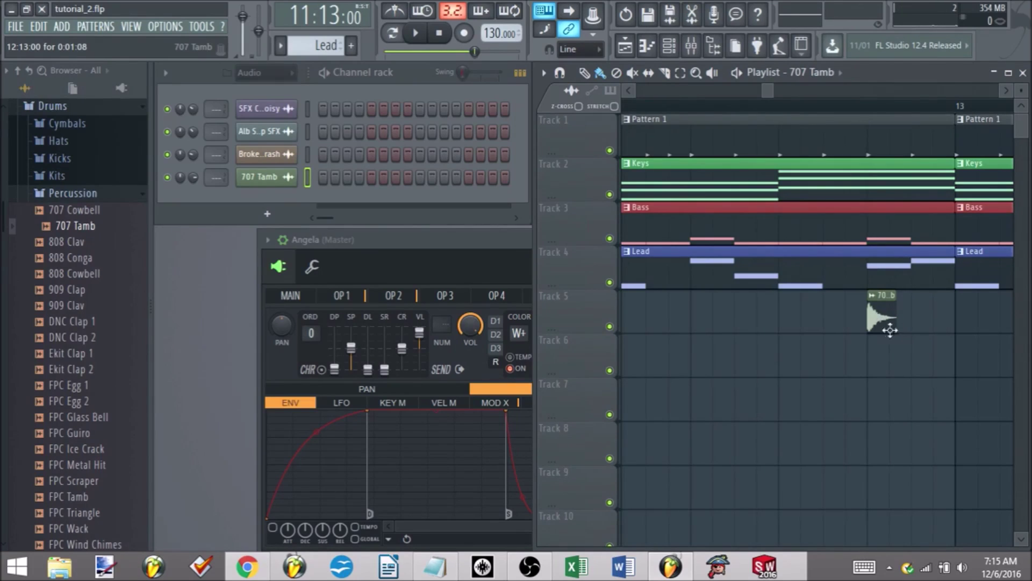
drag(881, 309, 901, 317)
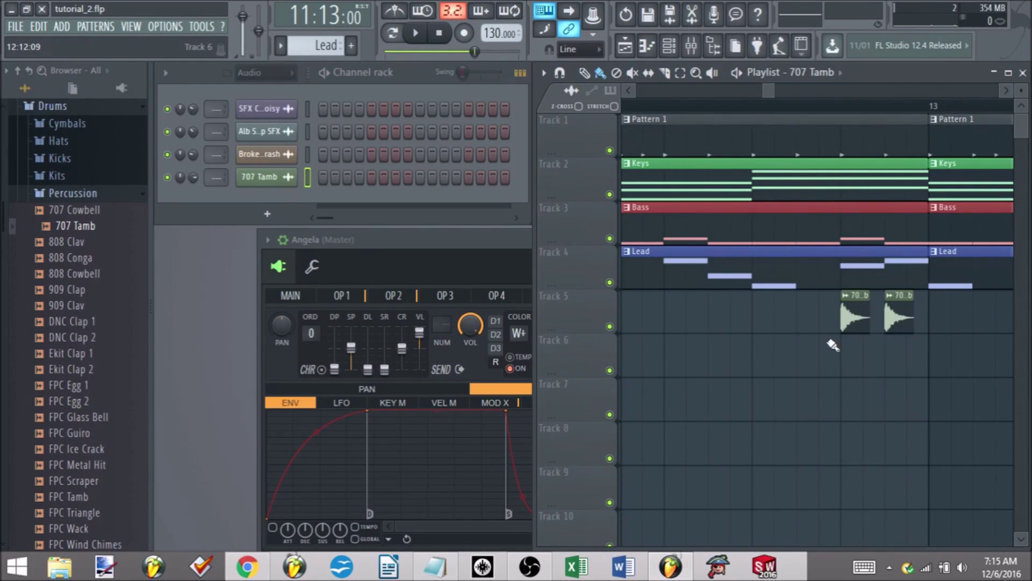
Copy the pair of 707 Tamb clips along Track 5 to the end of bar 16.
scroll(843, 325, down, 3)
scroll(776, 120, down, 4)
scroll(812, 156, up, 1)
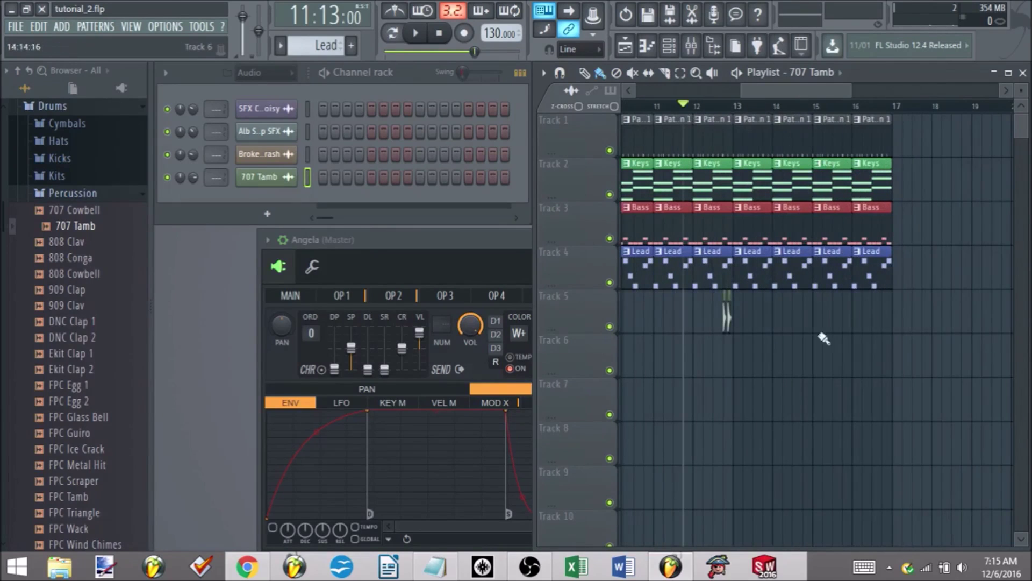
scroll(747, 345, up, 3)
scroll(721, 328, down, 3)
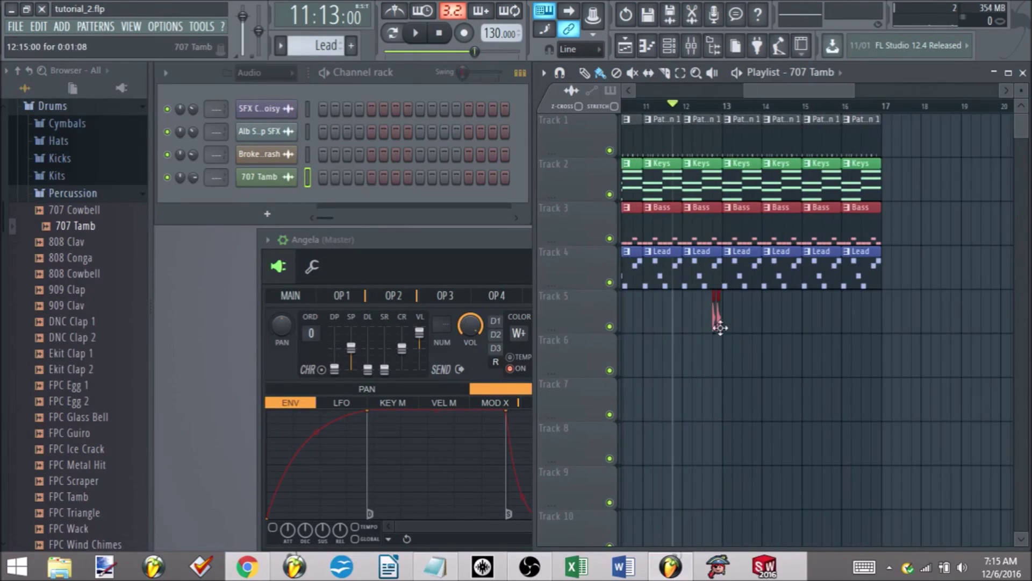
drag(721, 323, 882, 318)
Play the song from bar 11 through the tambourine hits at the end of bar 16, and view the whole arrangement.
scroll(710, 261, down, 2)
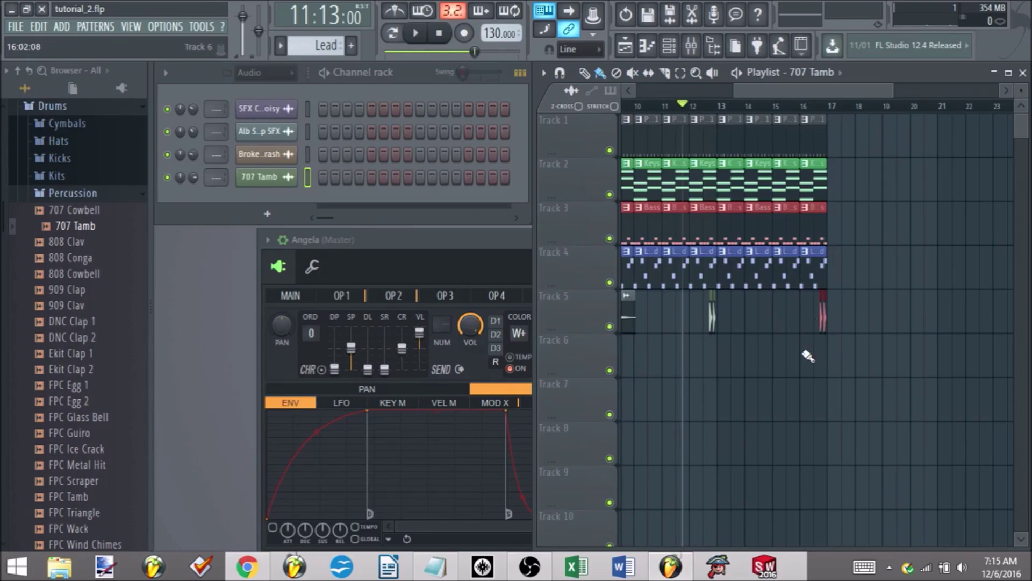
key(space)
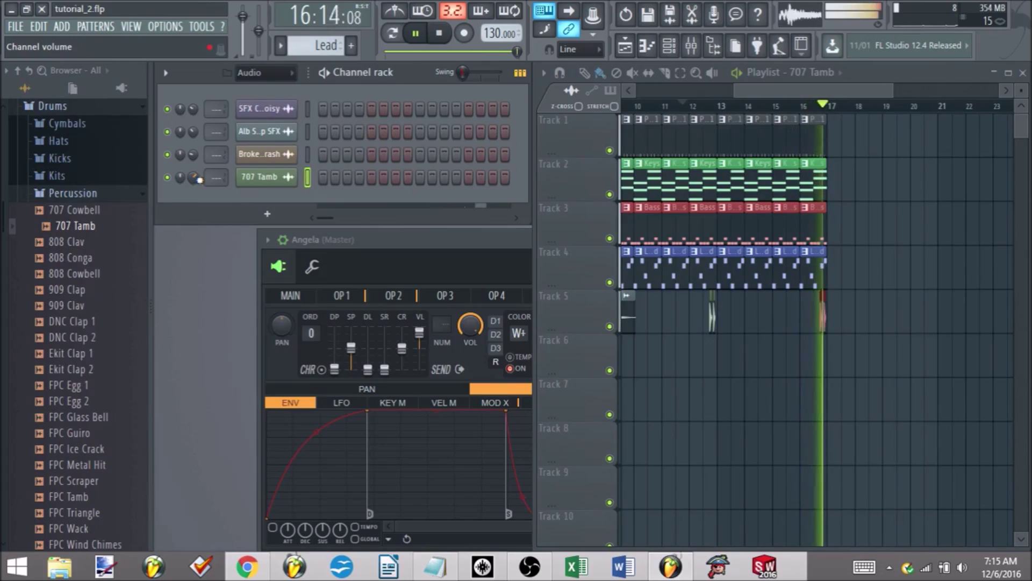
scroll(652, 371, down, 3)
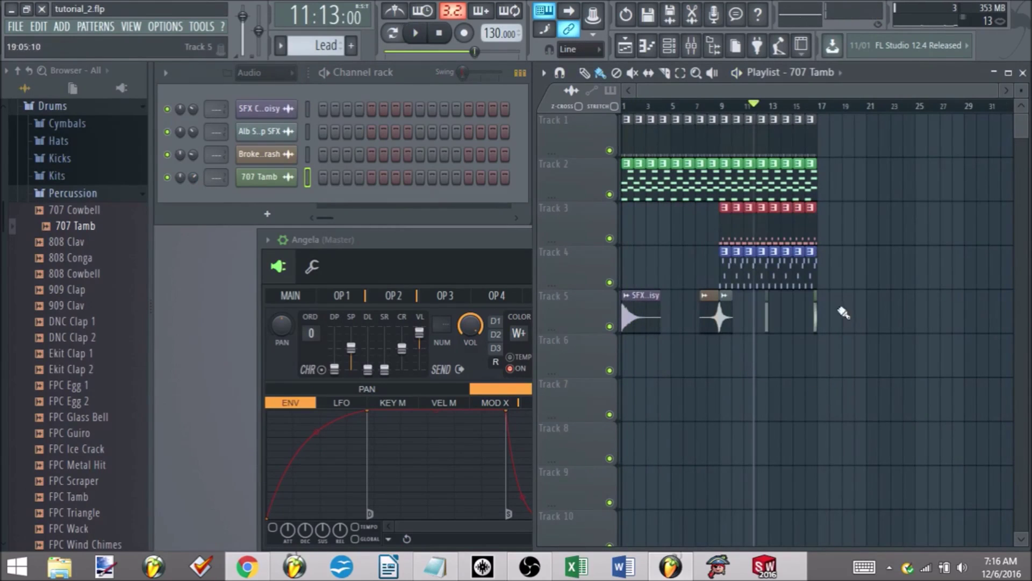